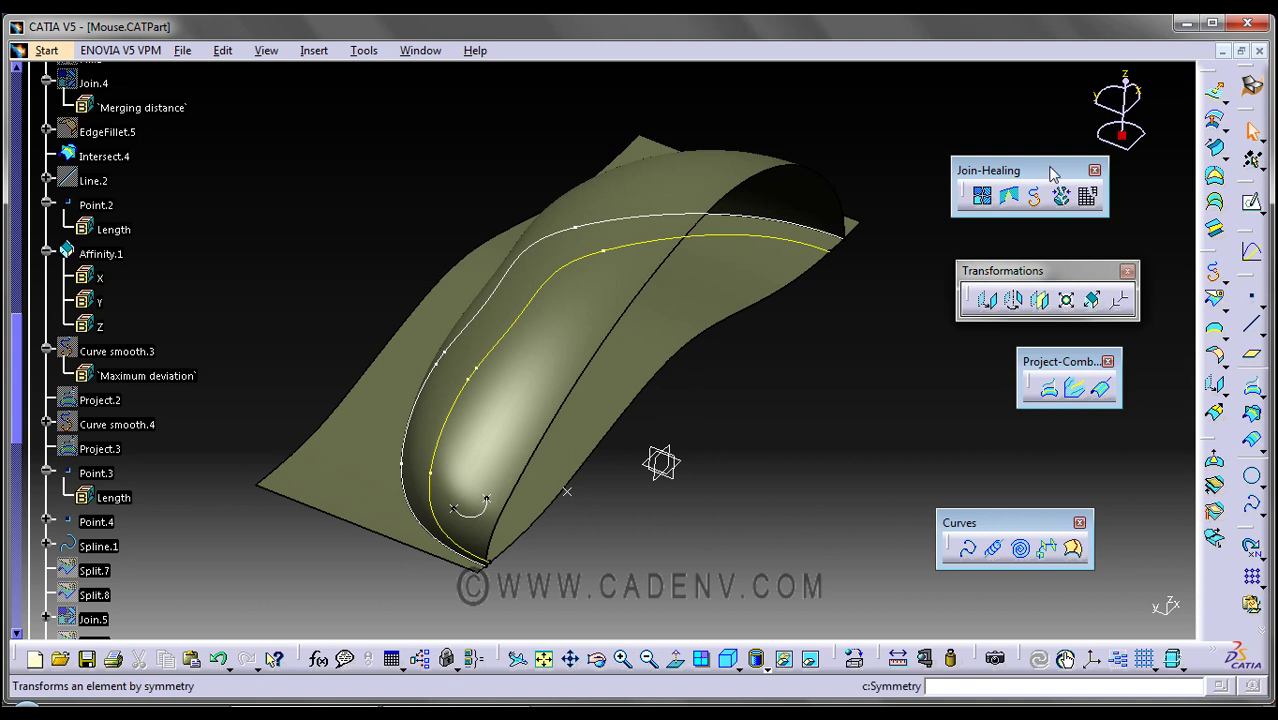
- Nudge the Join-Healing toolbar aside and start a Curve Smooth on the Mouse part
left_click_drag(968, 182, 990, 186)
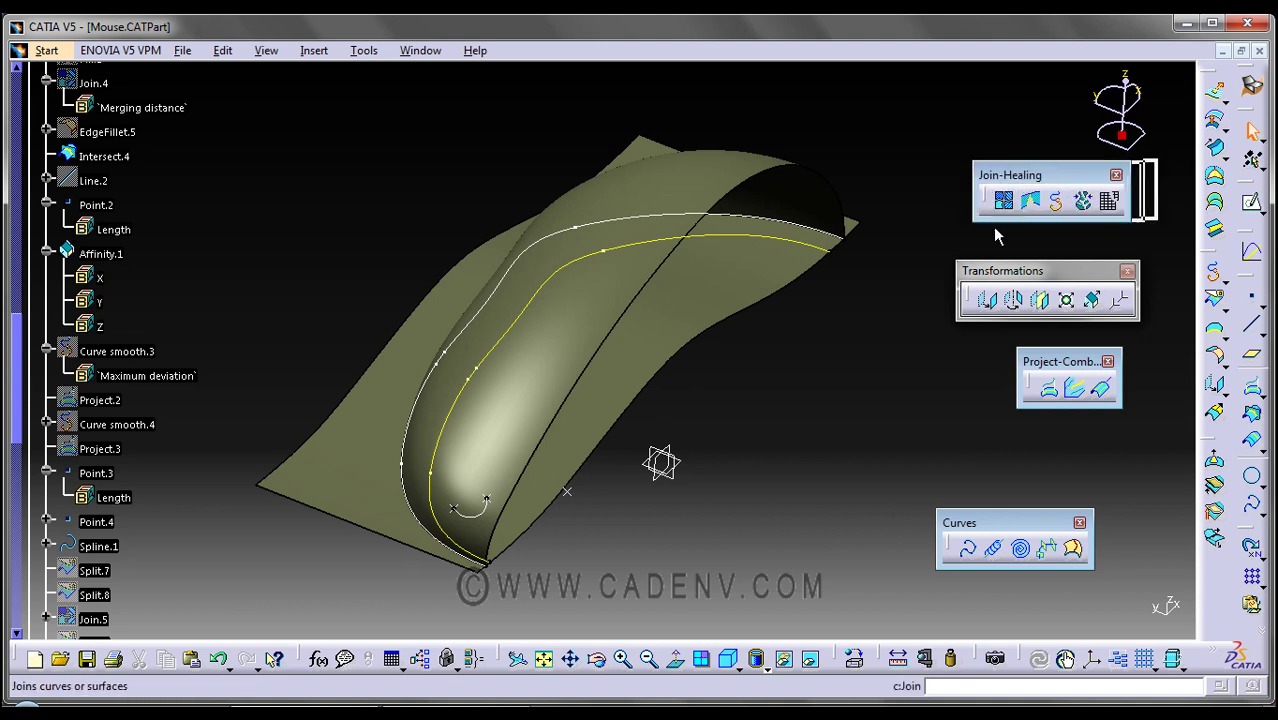
left_click(1058, 205)
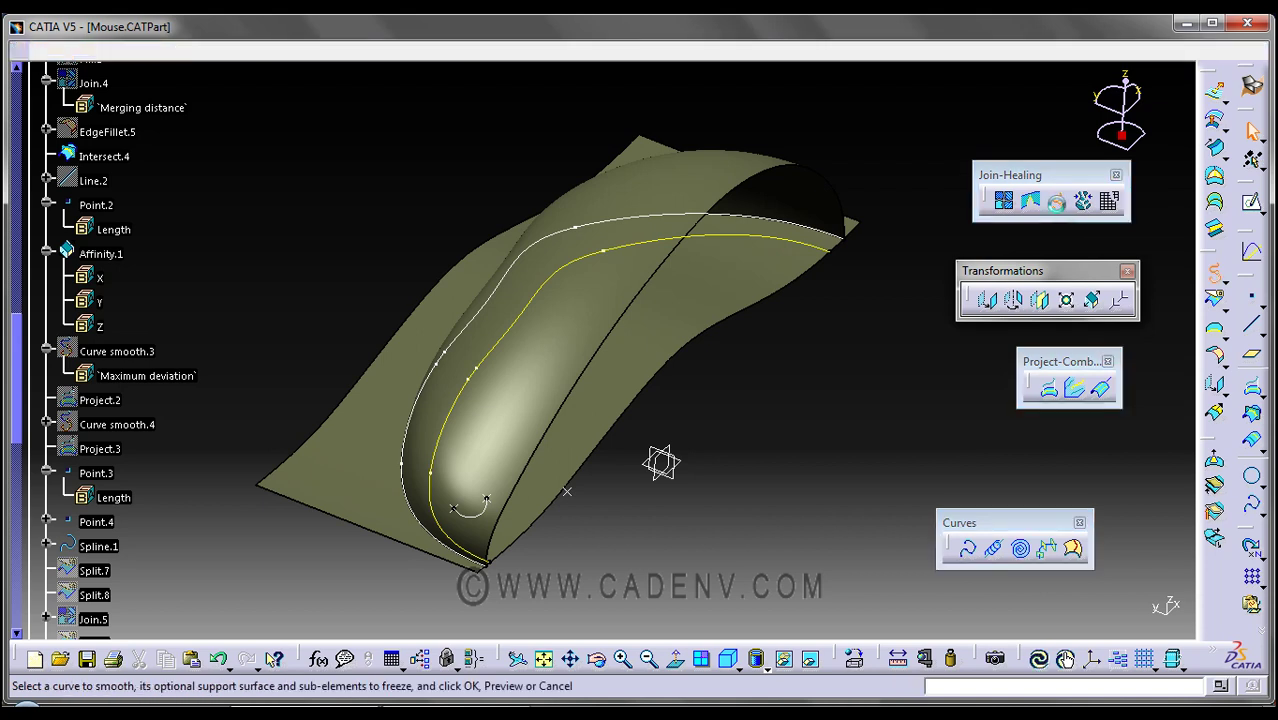
- Smooth Affinity.1 with Curvature continuity at 0.001mm maximum deviation, previewing before confirming
left_click(520, 340)
middle_click_drag(556, 506, 583, 509)
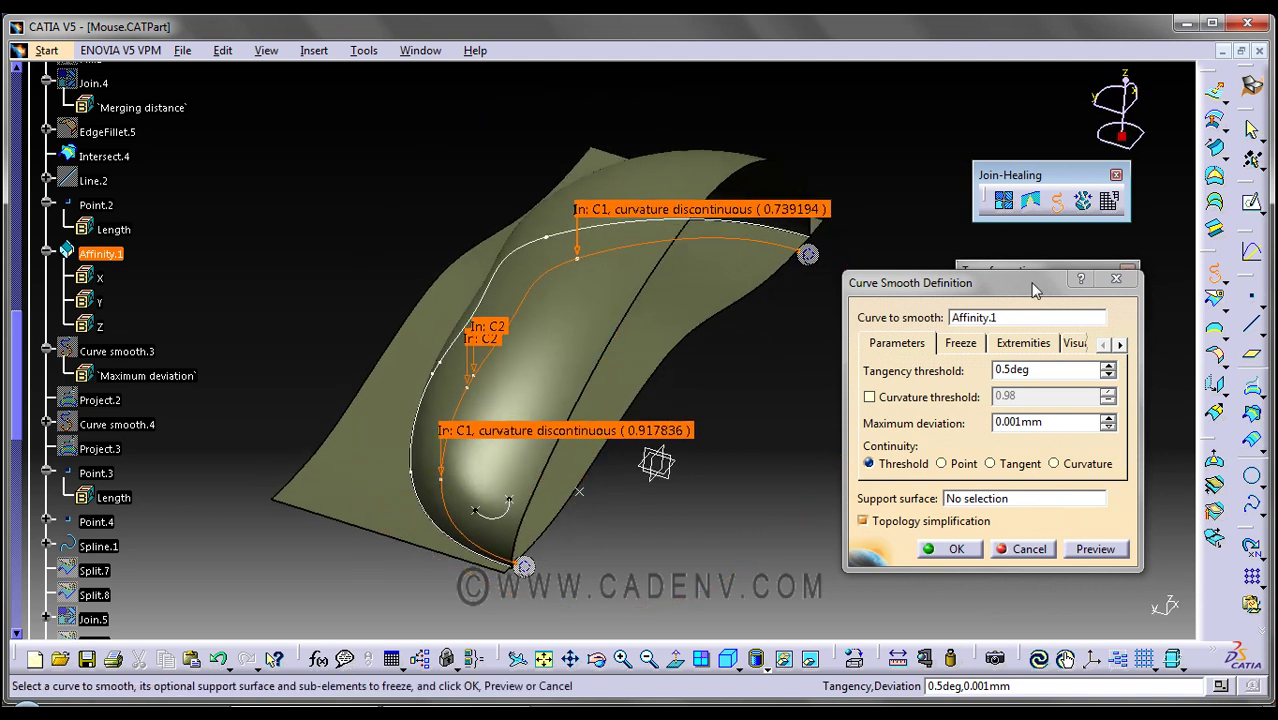
left_click_drag(995, 287, 968, 271)
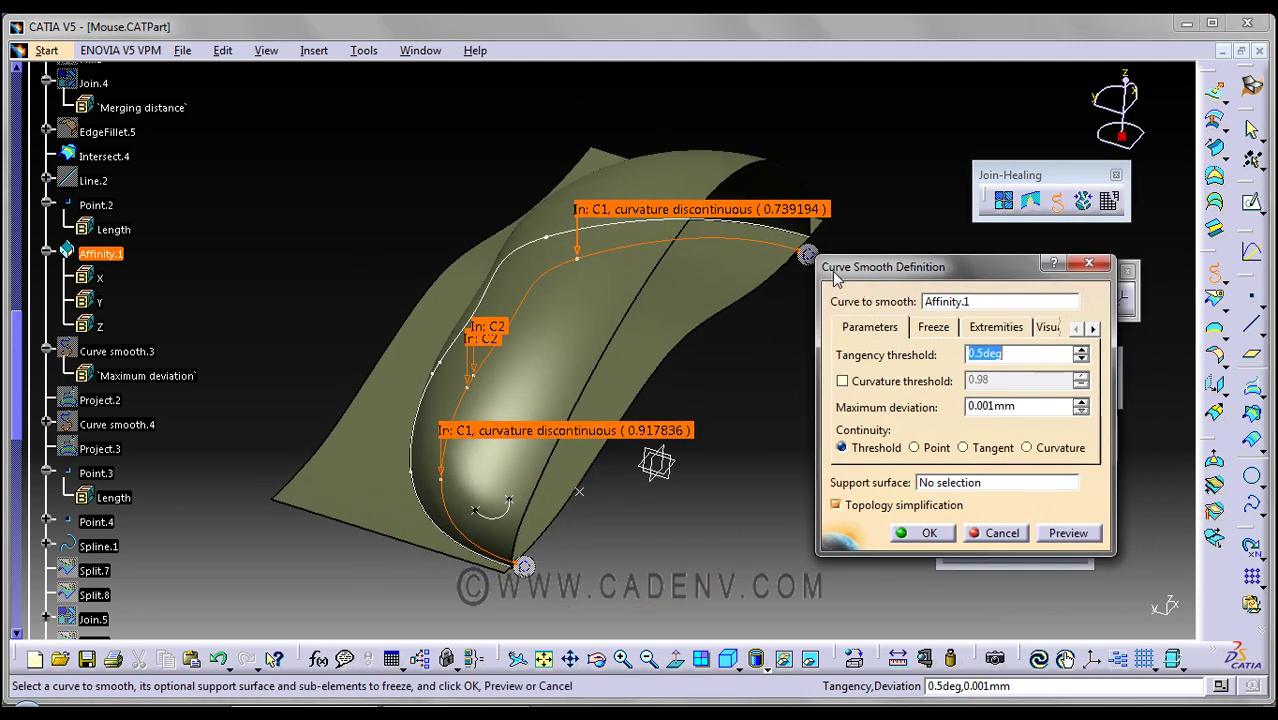
left_click(996, 305)
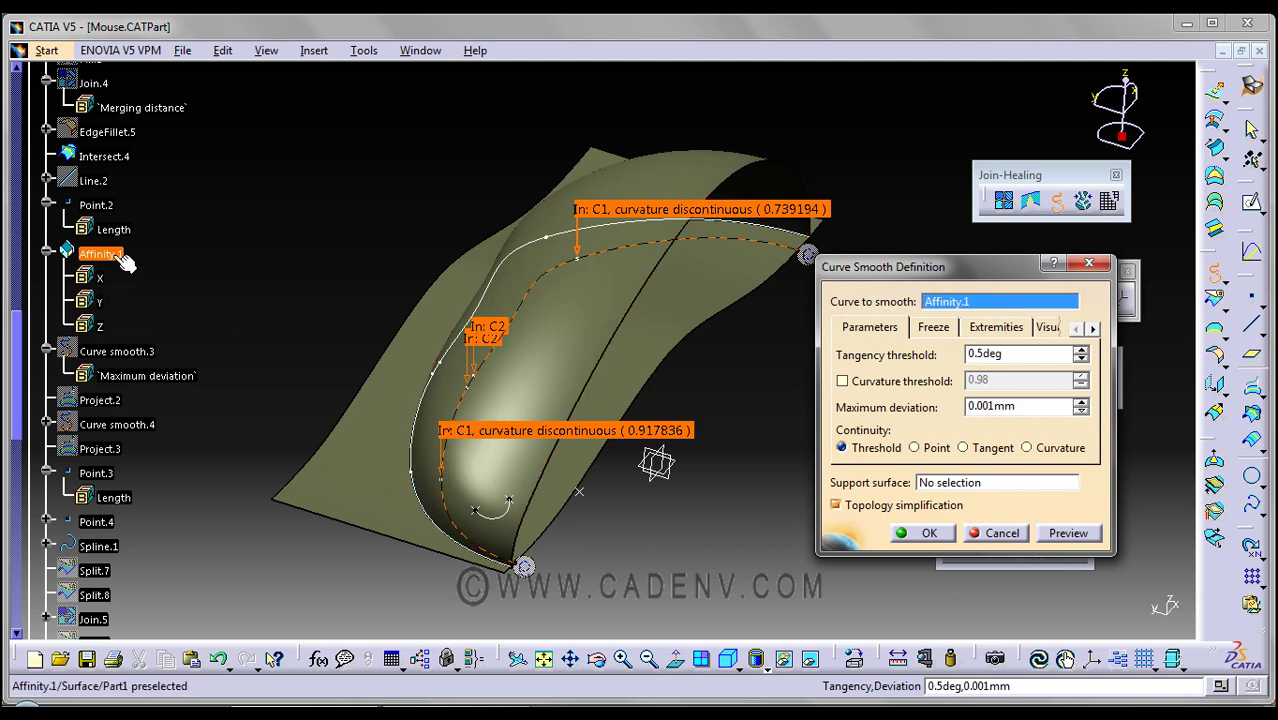
left_click(1027, 448)
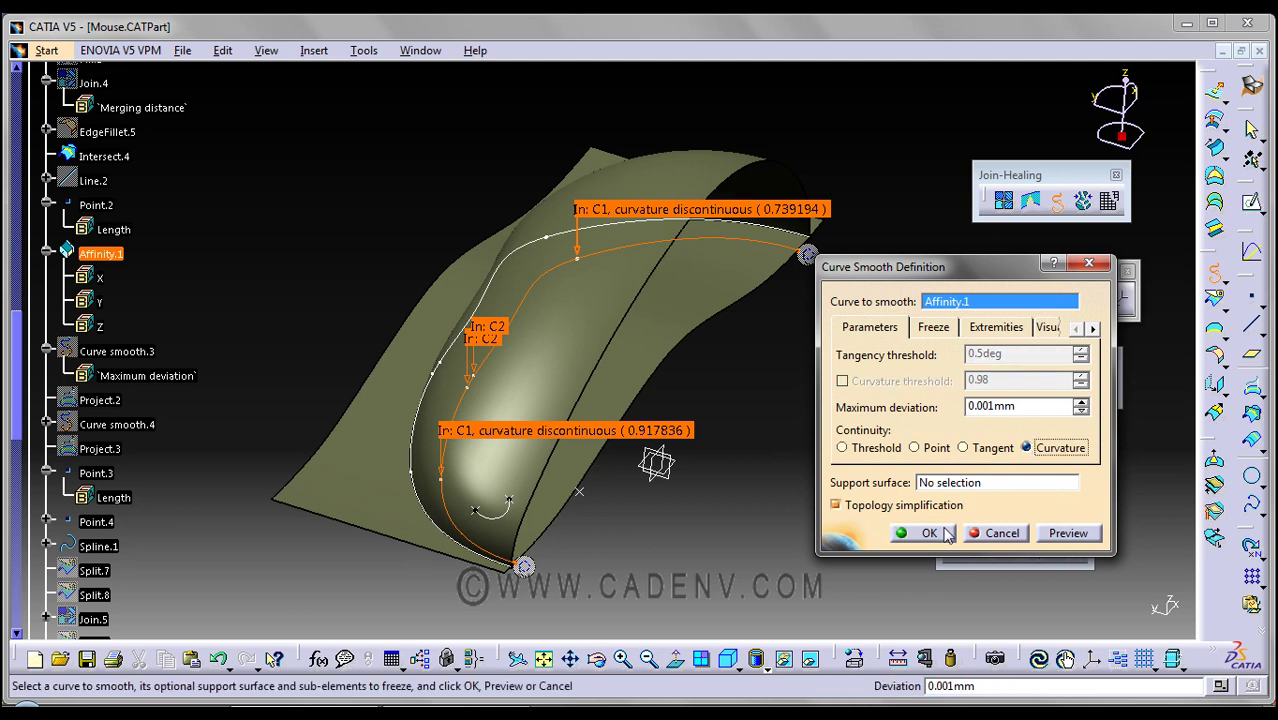
left_click(1068, 535)
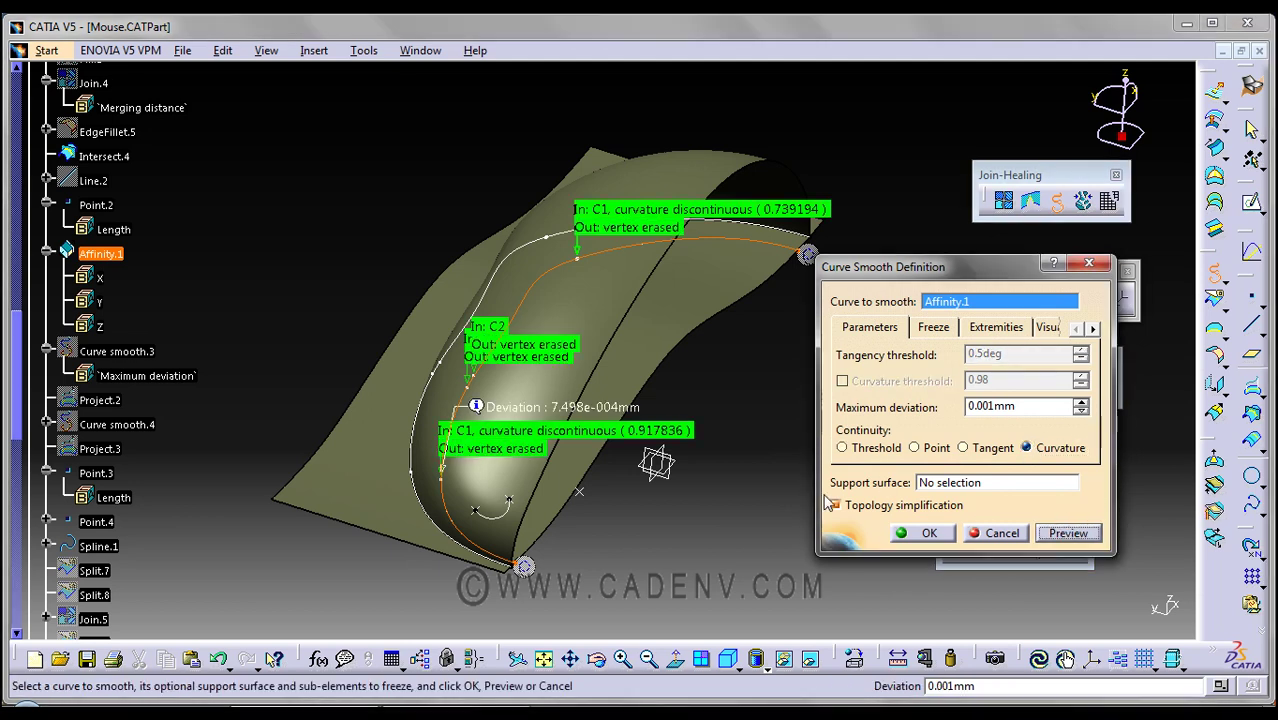
left_click(930, 533)
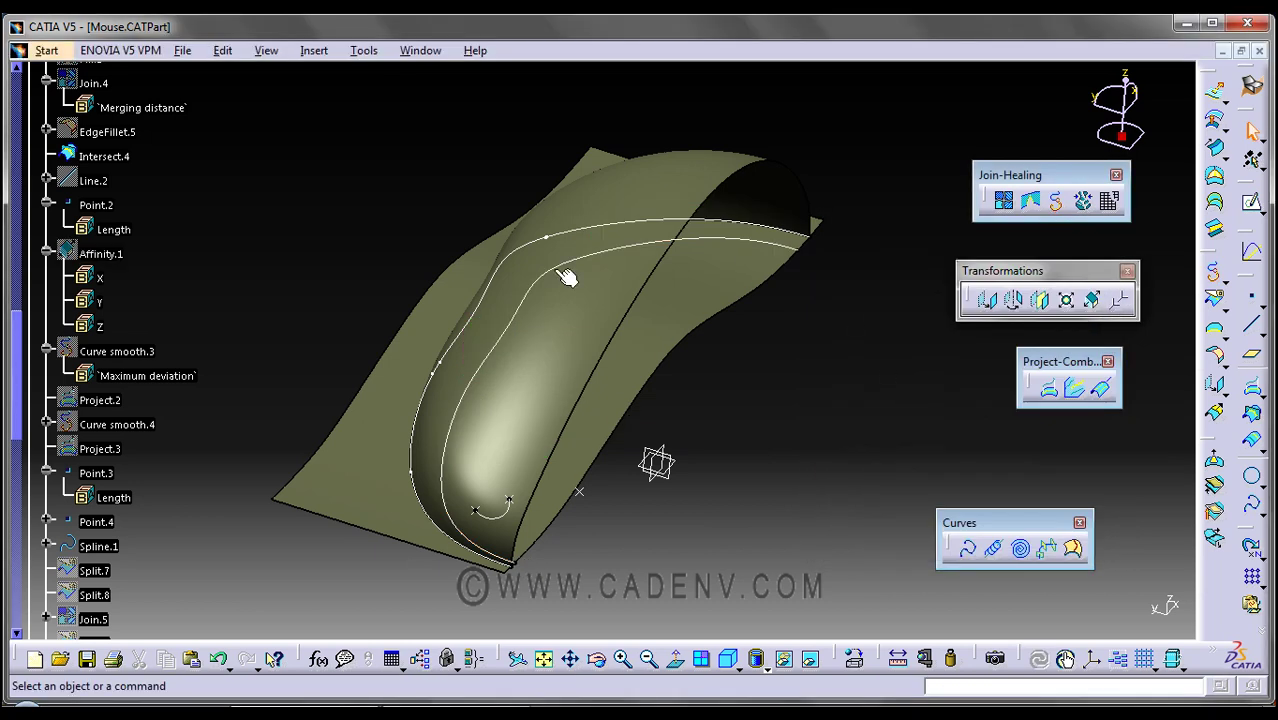
- Orbit the model and pick the smoothed green curve on the mouse shell
middle_click_drag(705, 428, 612, 408)
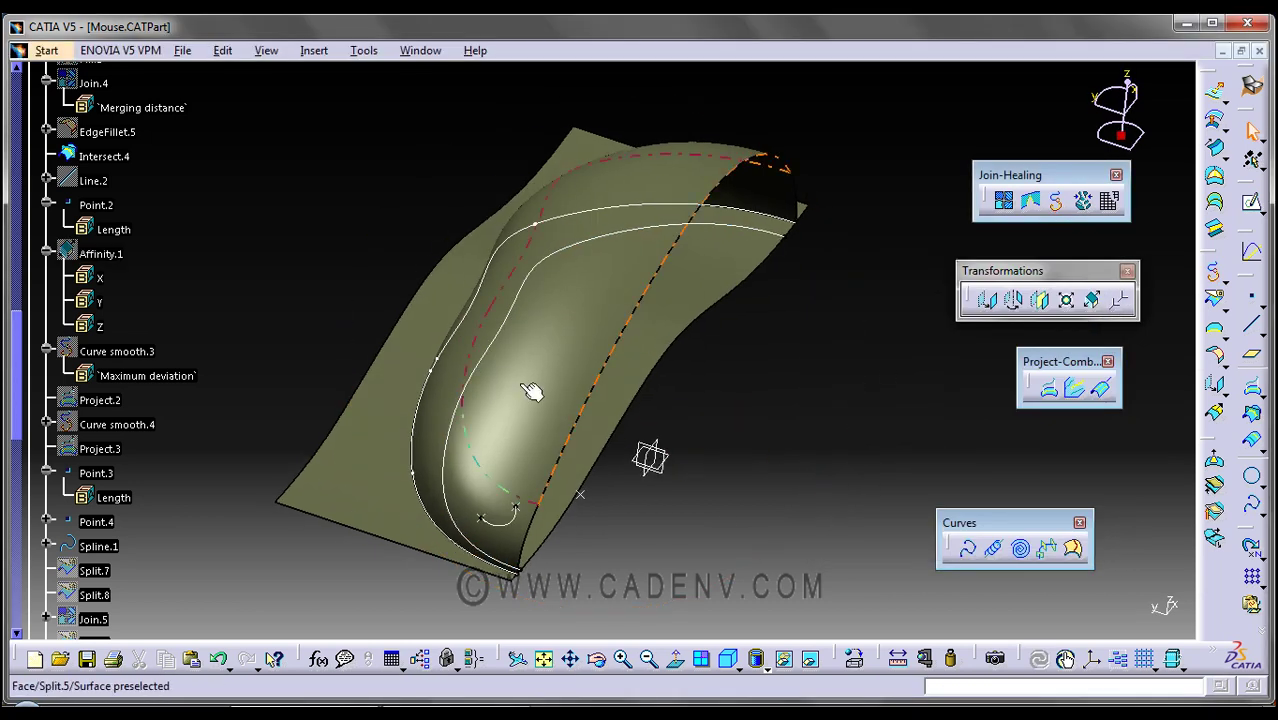
double_click(488, 358)
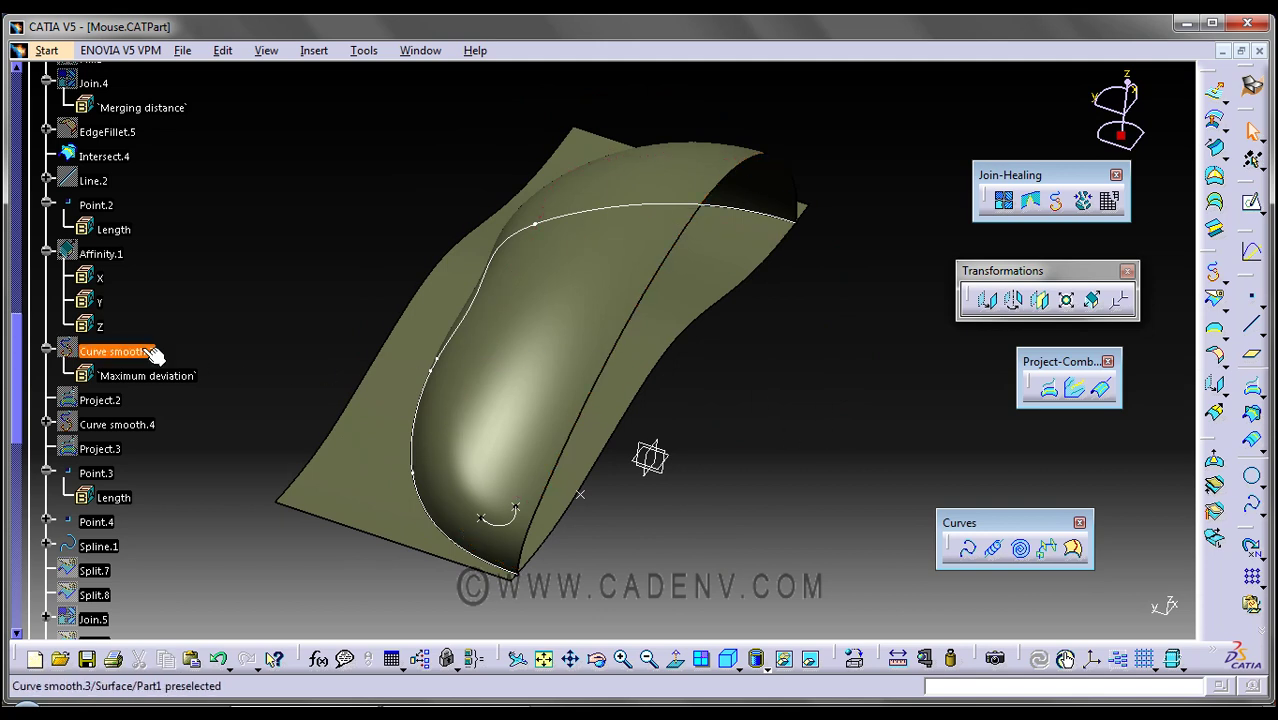
mouse_move(740, 412)
middle_mouse_down()
mouse_move(762, 422)
mouse_move(627, 432)
mouse_move(753, 391)
mouse_move(762, 456)
mouse_move(776, 407)
mouse_move(735, 399)
middle_mouse_up()
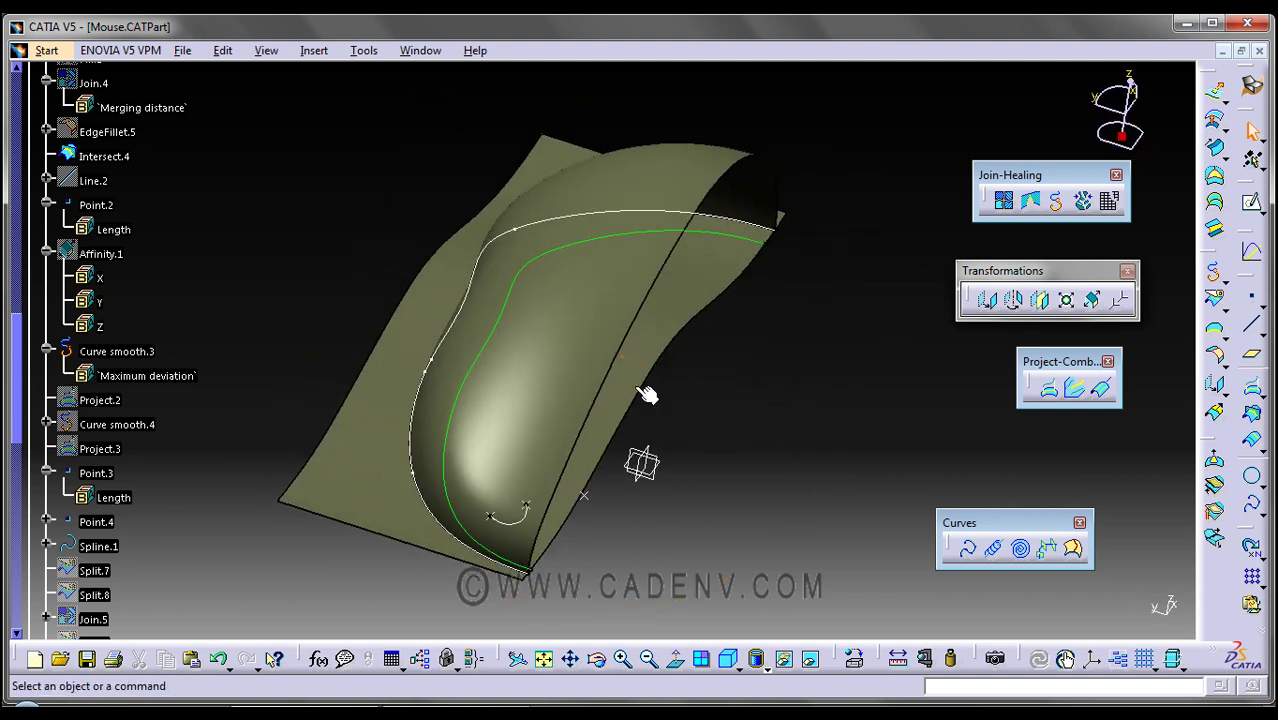
- Edit Curve smooth.3 to use the Extrude.2 shell surface as its support
double_click(116, 352)
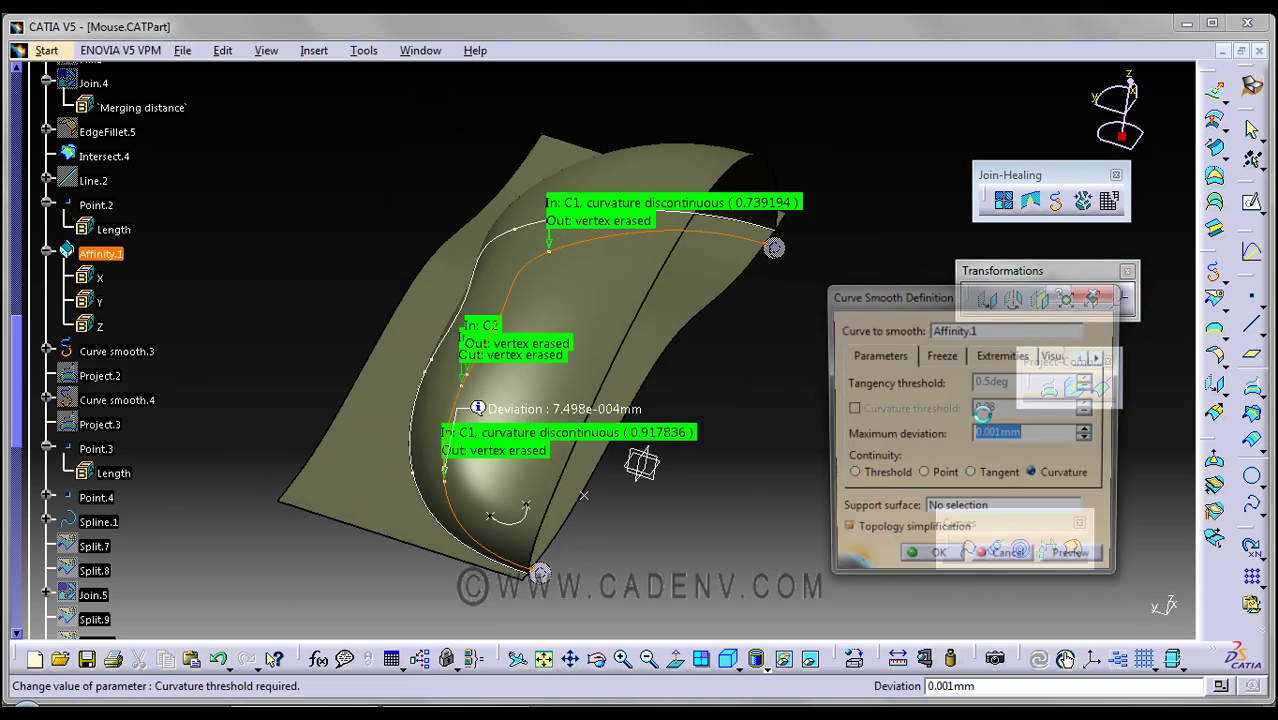
middle_click_drag(757, 385, 700, 380)
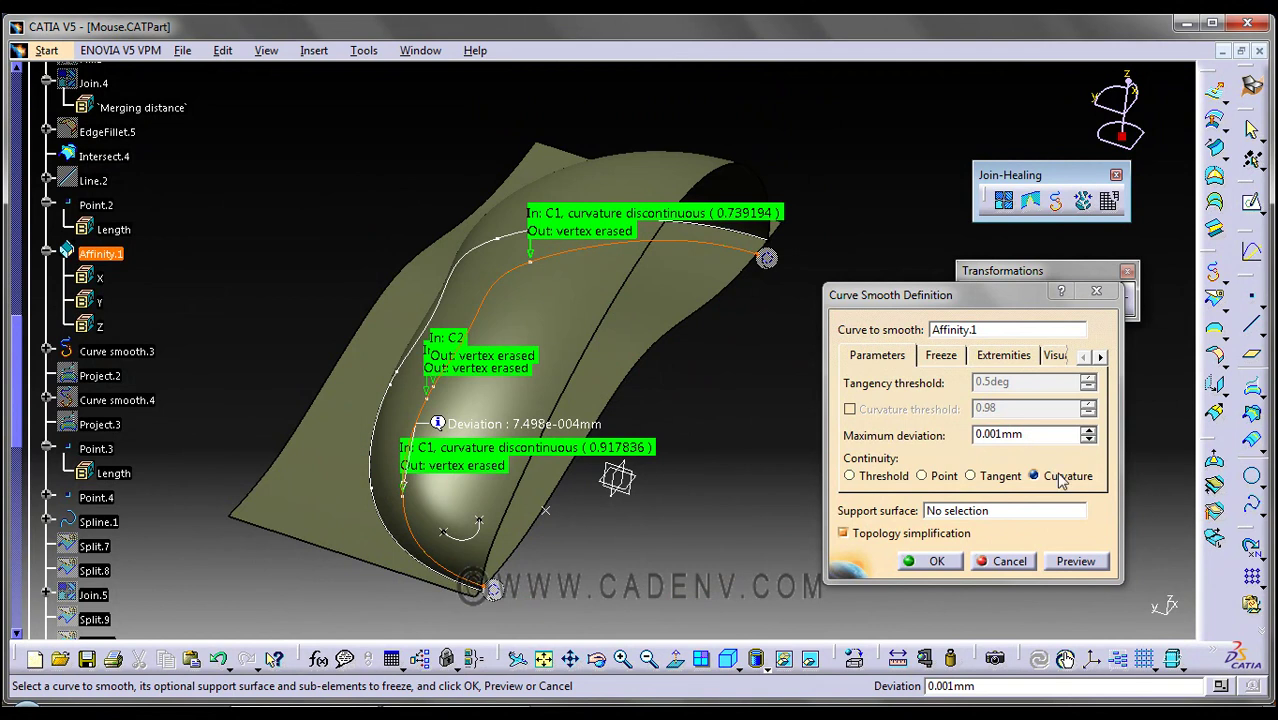
left_click(680, 340)
left_click(925, 561)
middle_click_drag(773, 379, 727, 379)
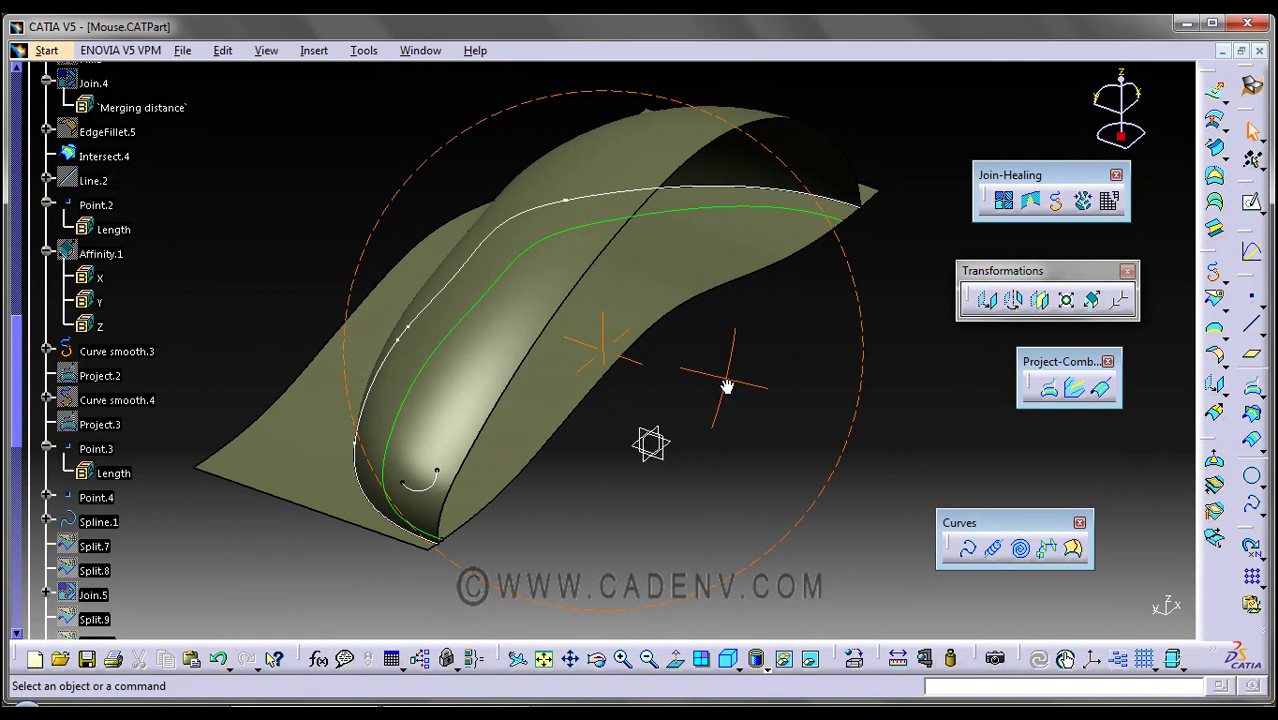
- Select Curve smooth.4 and Project.2 in the tree and orbit to compare them on the shell
left_click(136, 405)
left_click(130, 403)
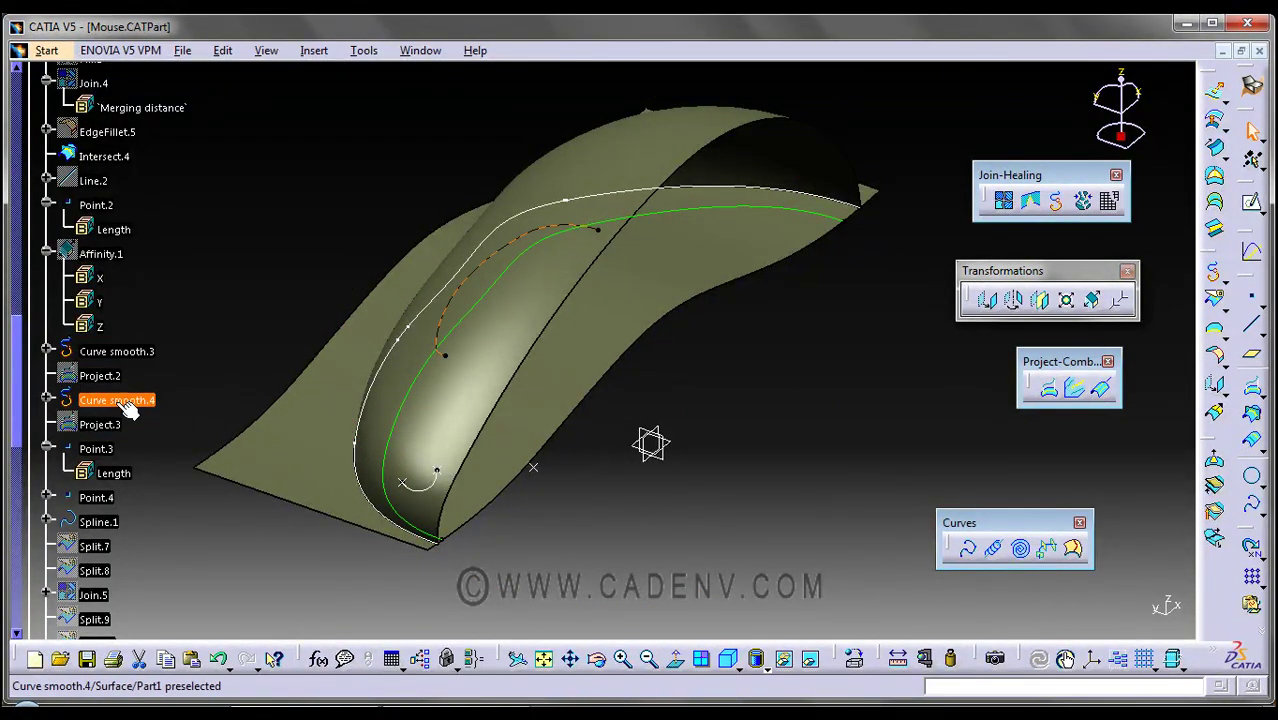
left_click(96, 374)
middle_click_drag(556, 420, 528, 385)
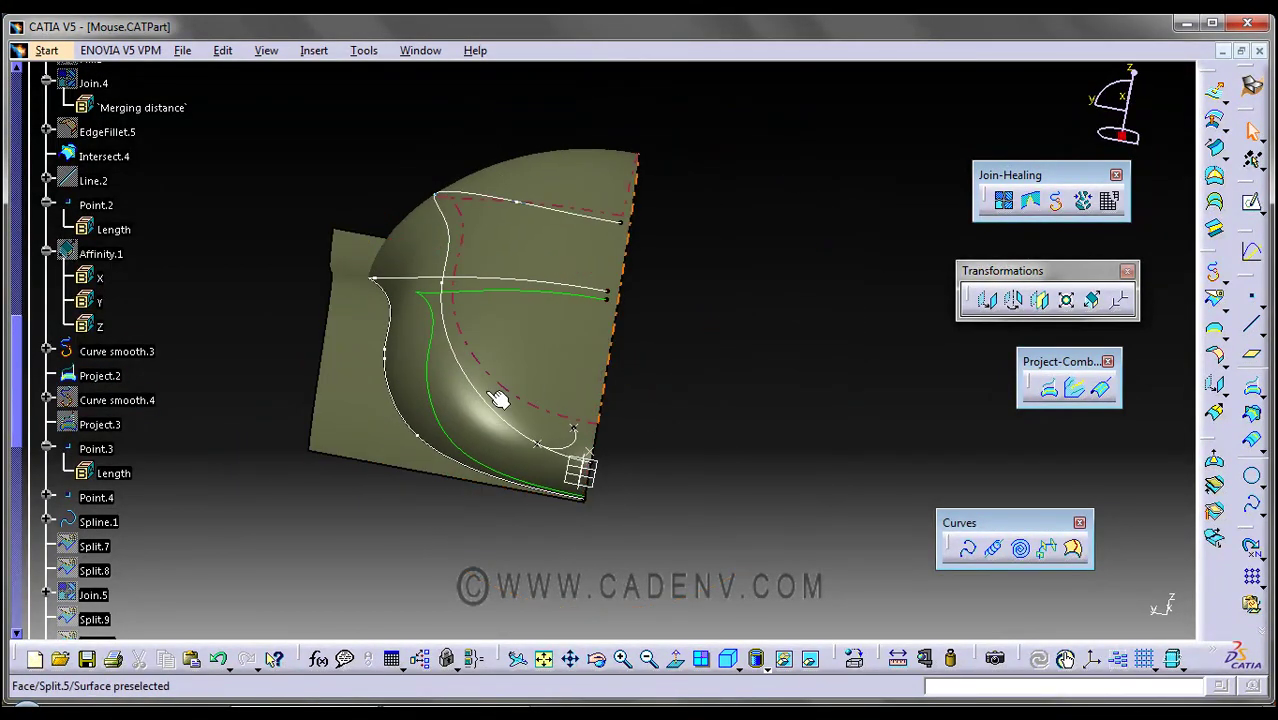
middle_click_drag(700, 337, 754, 385)
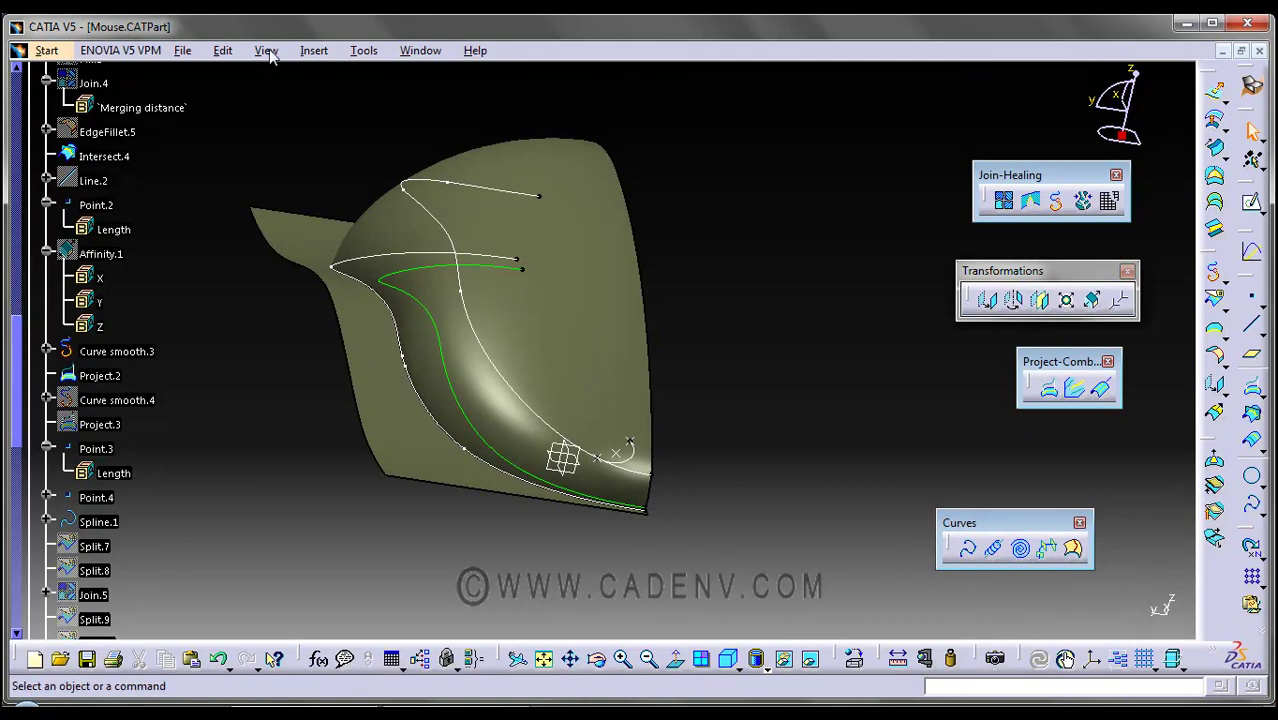
- Start a new Projection from the Insert > Wireframe menu
left_click(315, 54)
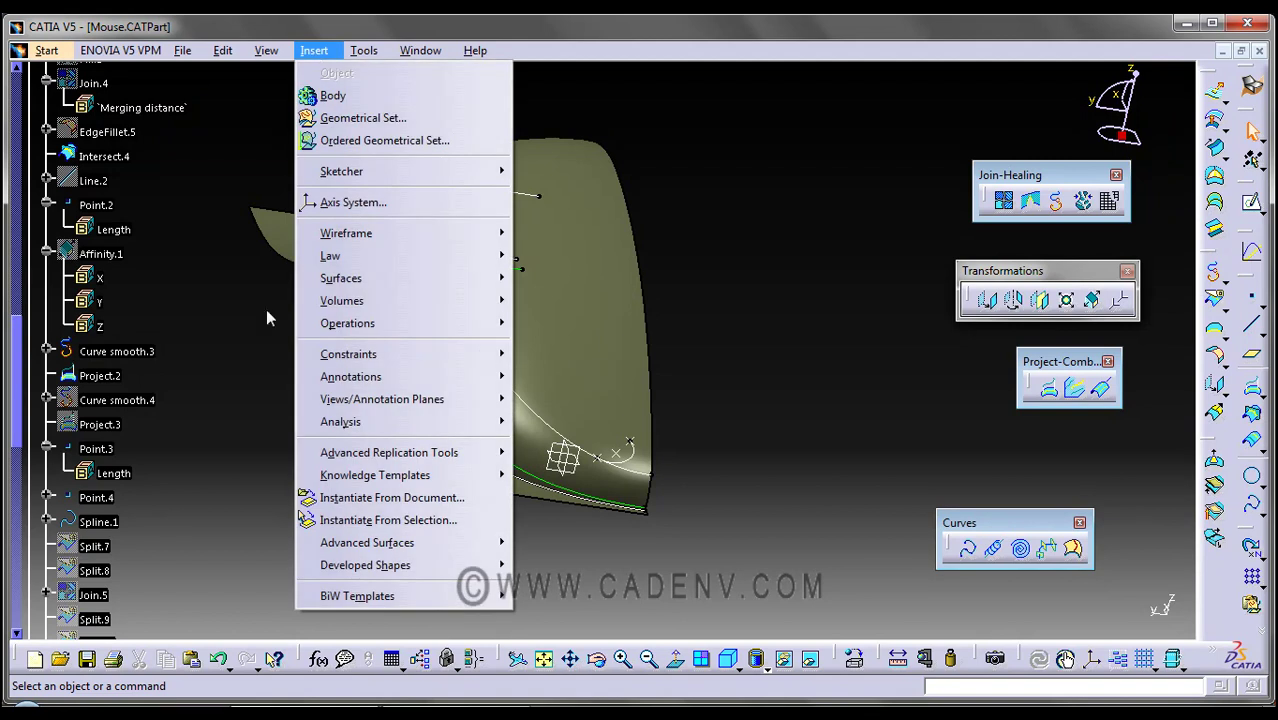
mouse_move(385, 233)
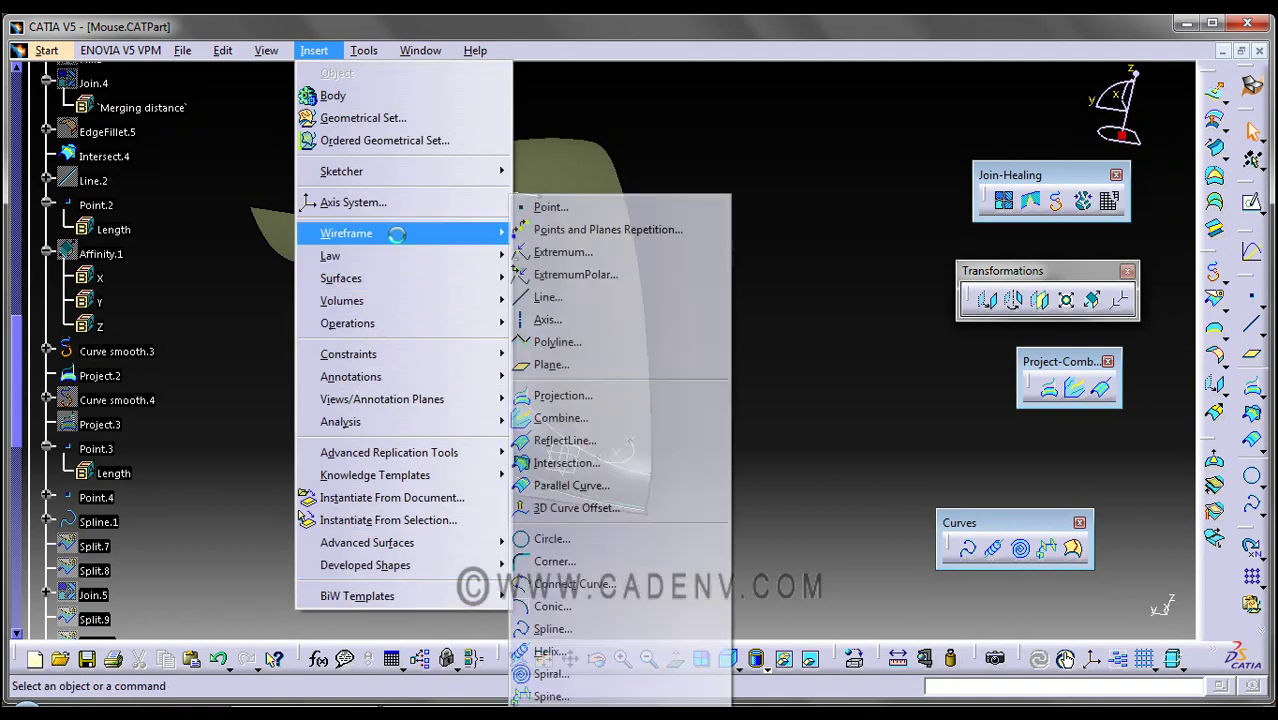
left_click(568, 396)
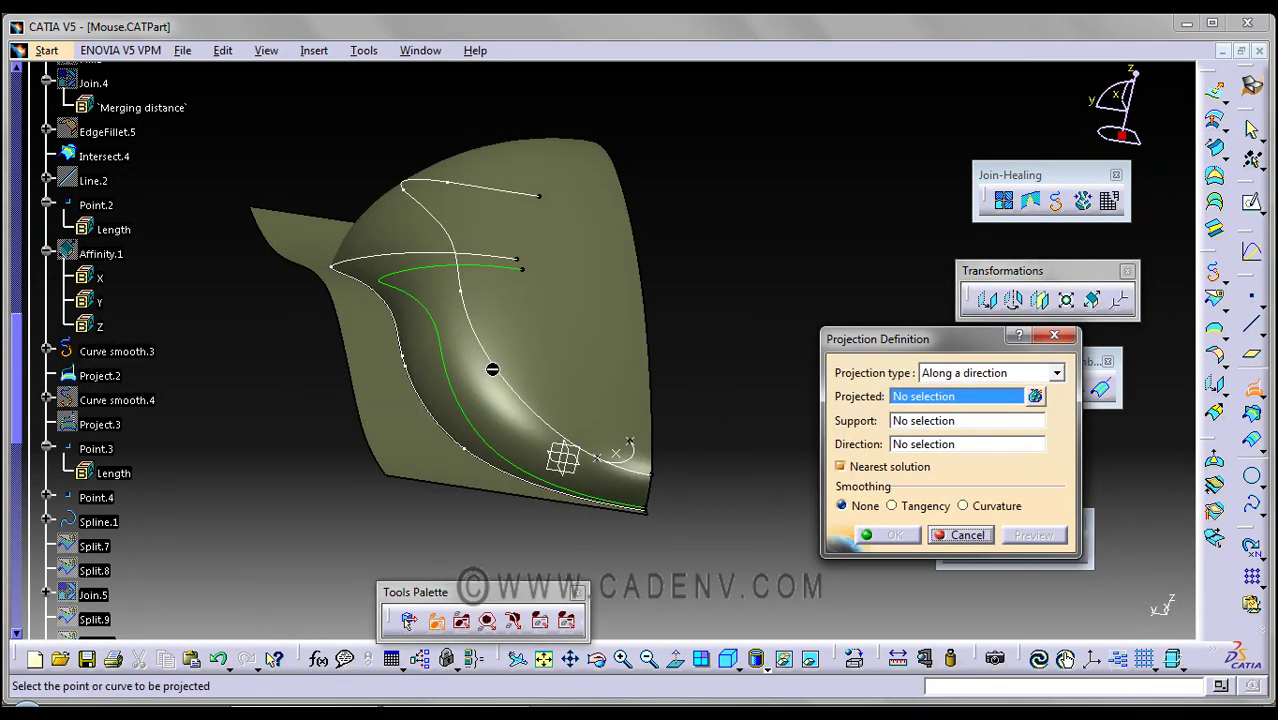
- Hide Project.2 and choose Curve smooth.3 as the curve to project
right_click(494, 367)
left_click(530, 425)
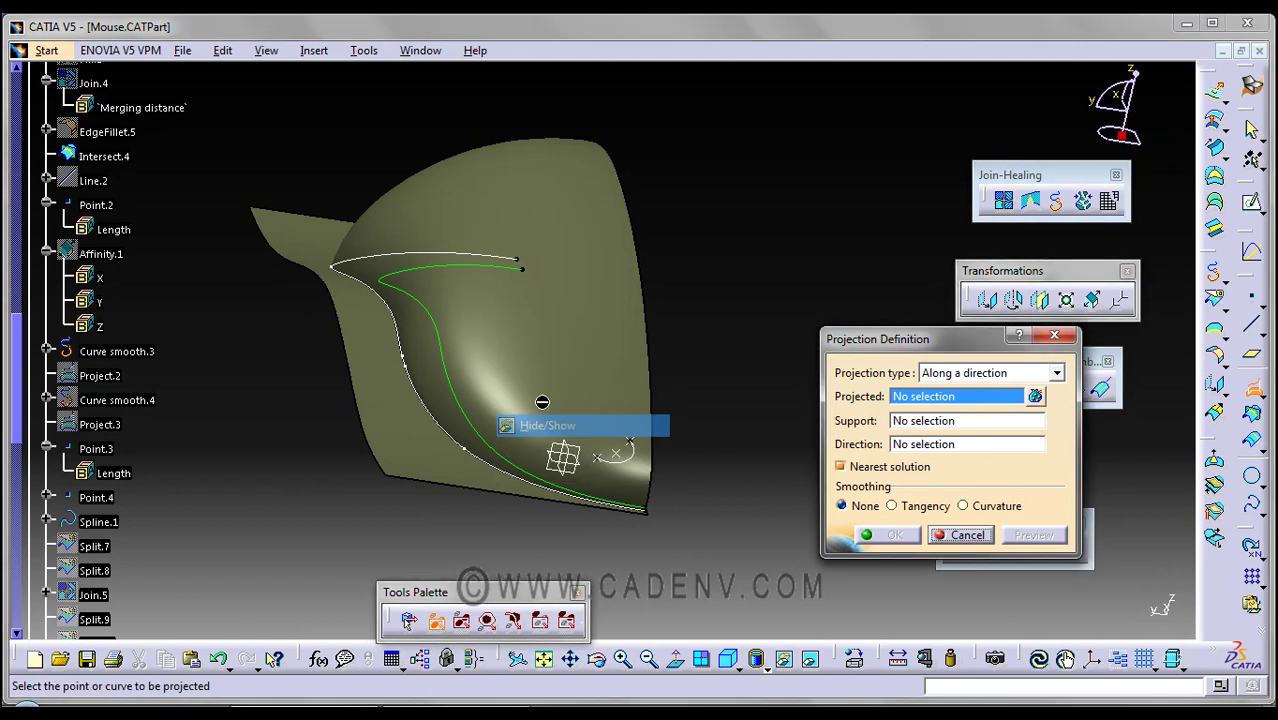
left_click(456, 350)
middle_click_drag(642, 363, 624, 344)
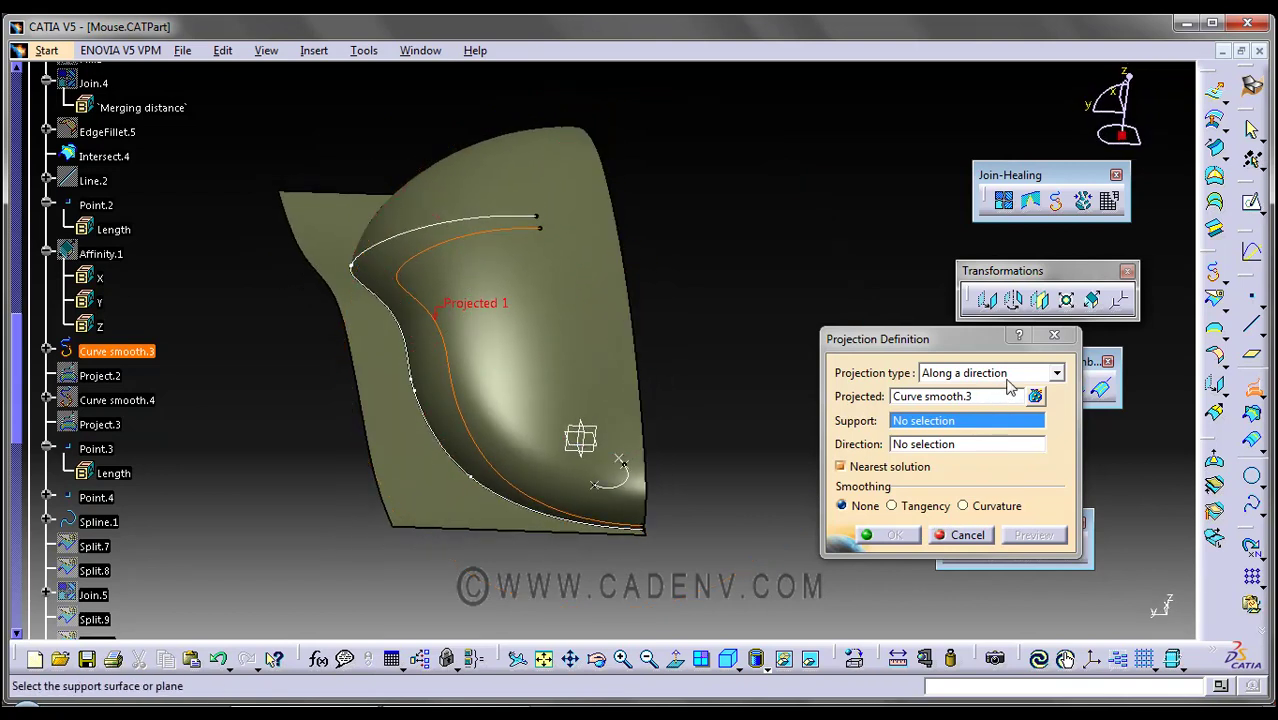
- Project it along the Z direction onto Split.5, preview the result, and confirm
left_click(1050, 373)
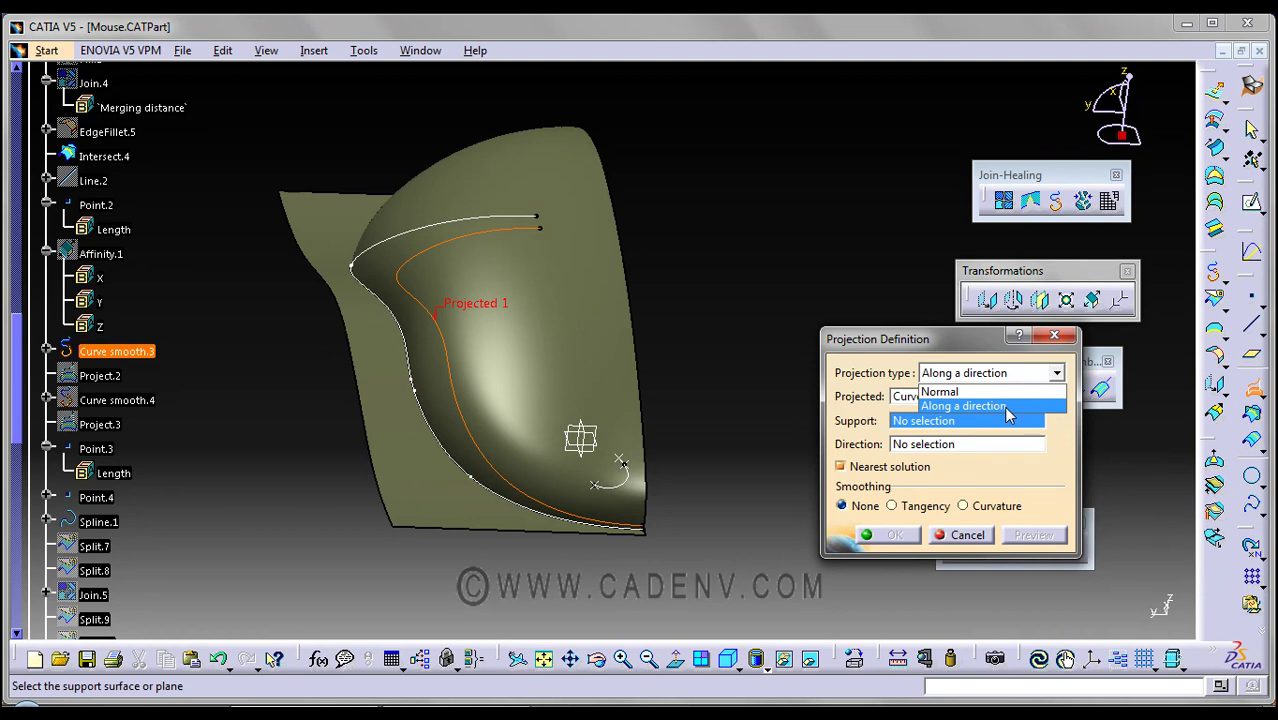
left_click(976, 408)
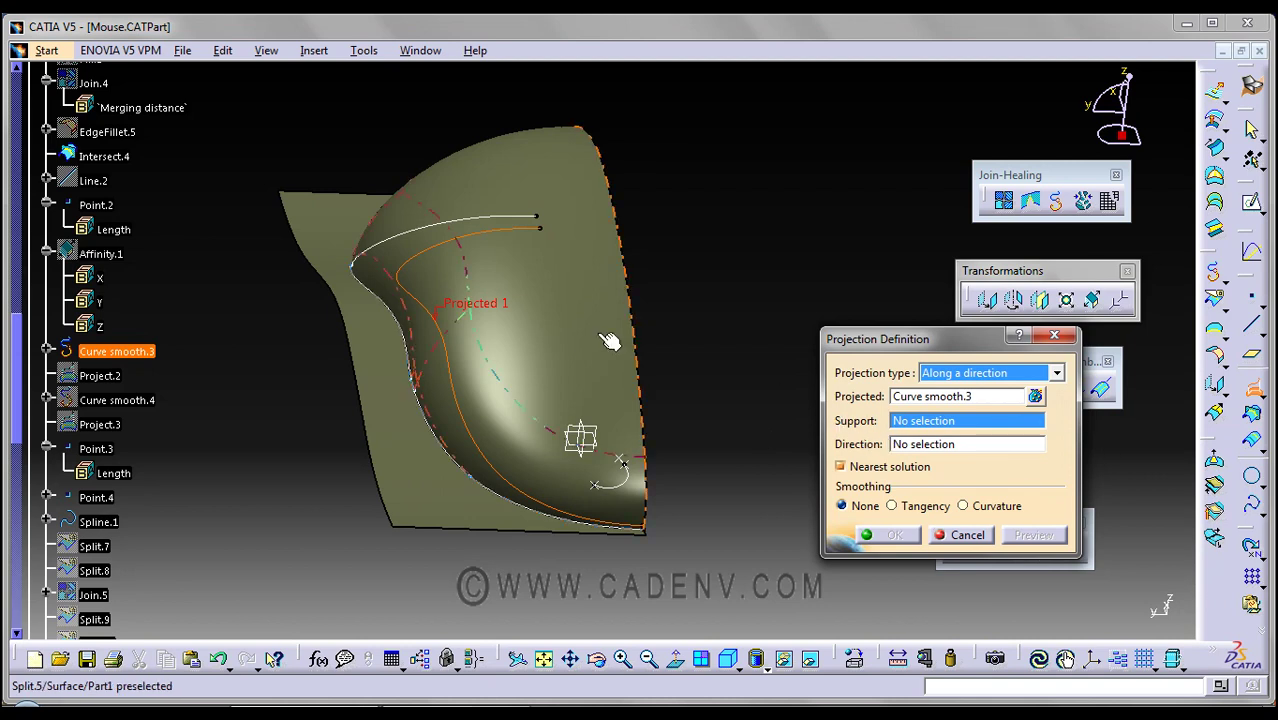
left_click(564, 324)
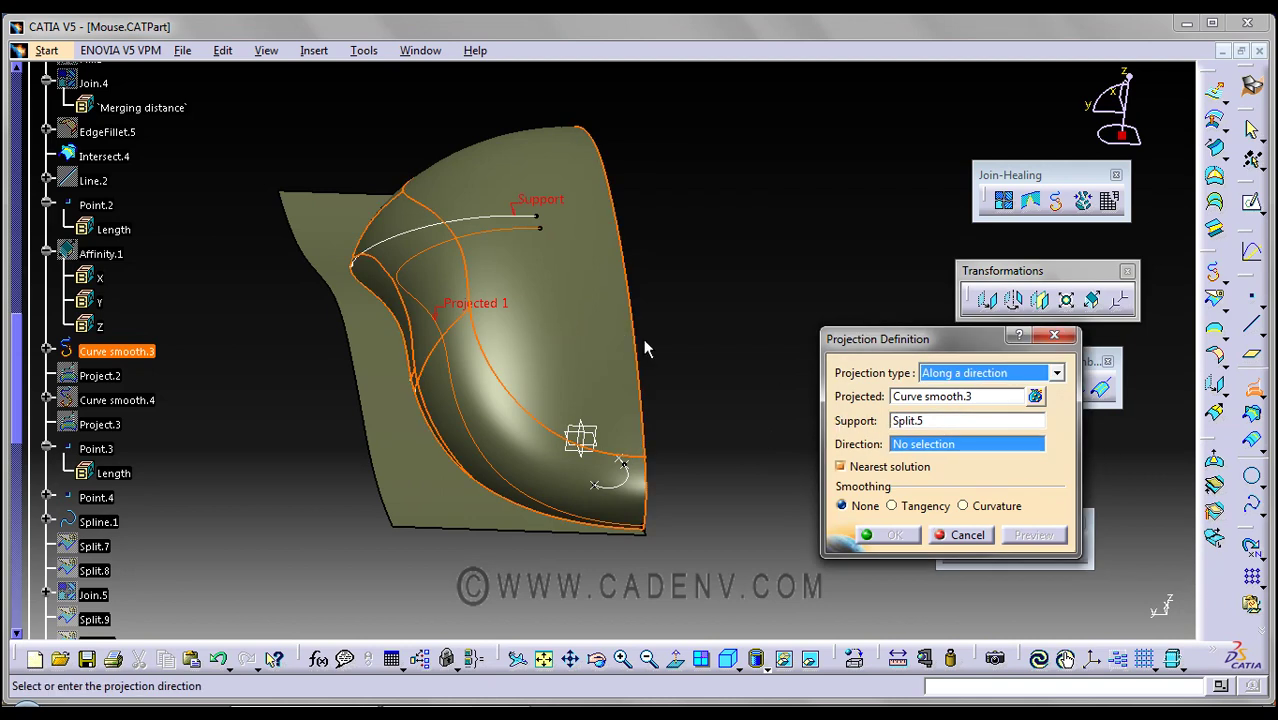
mouse_move(645, 346)
middle_mouse_down()
mouse_move(688, 323)
mouse_move(690, 307)
mouse_move(608, 374)
mouse_move(539, 359)
mouse_move(679, 354)
mouse_move(658, 307)
mouse_move(650, 345)
middle_mouse_up()
right_click(963, 447)
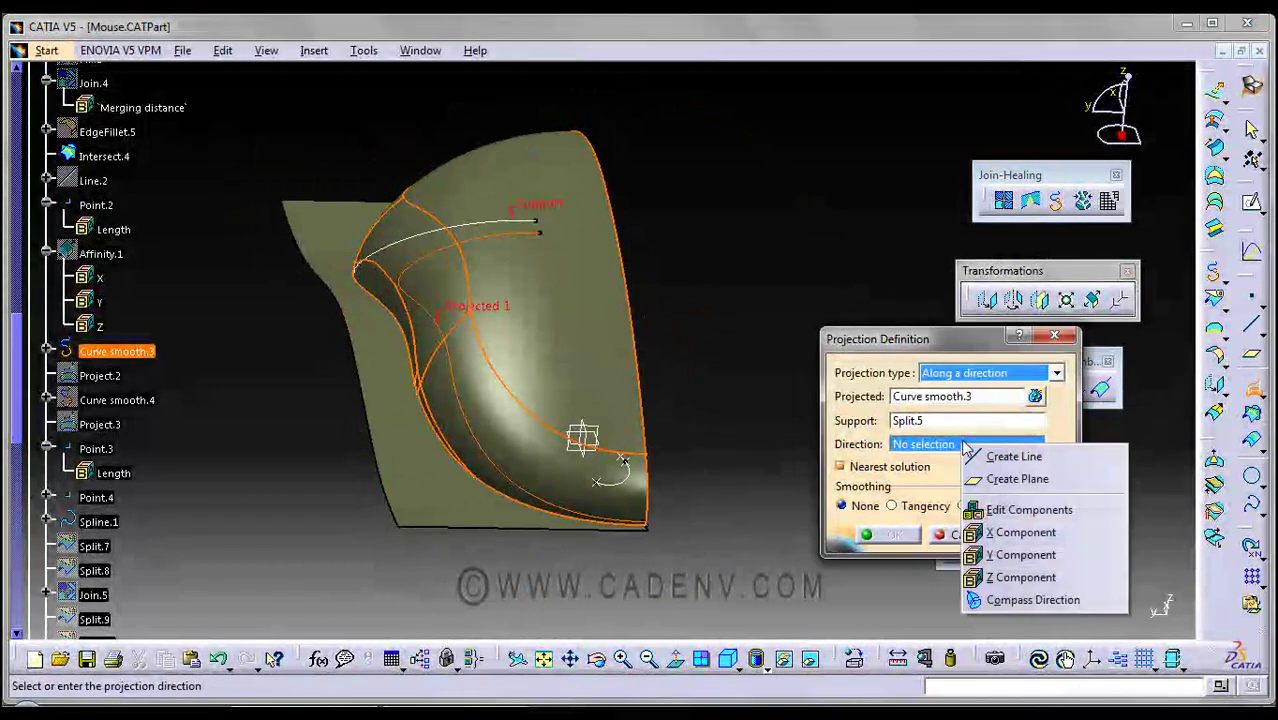
left_click(1019, 586)
left_click(1060, 540)
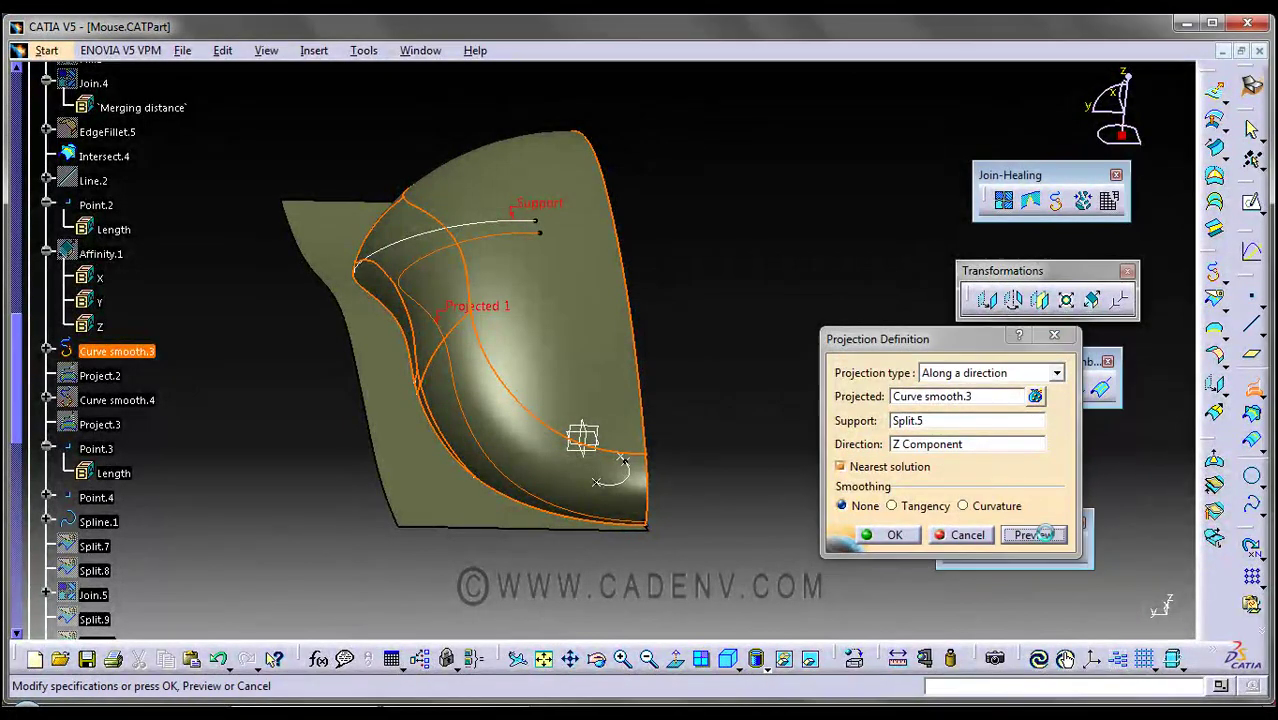
middle_click_drag(515, 334, 528, 285)
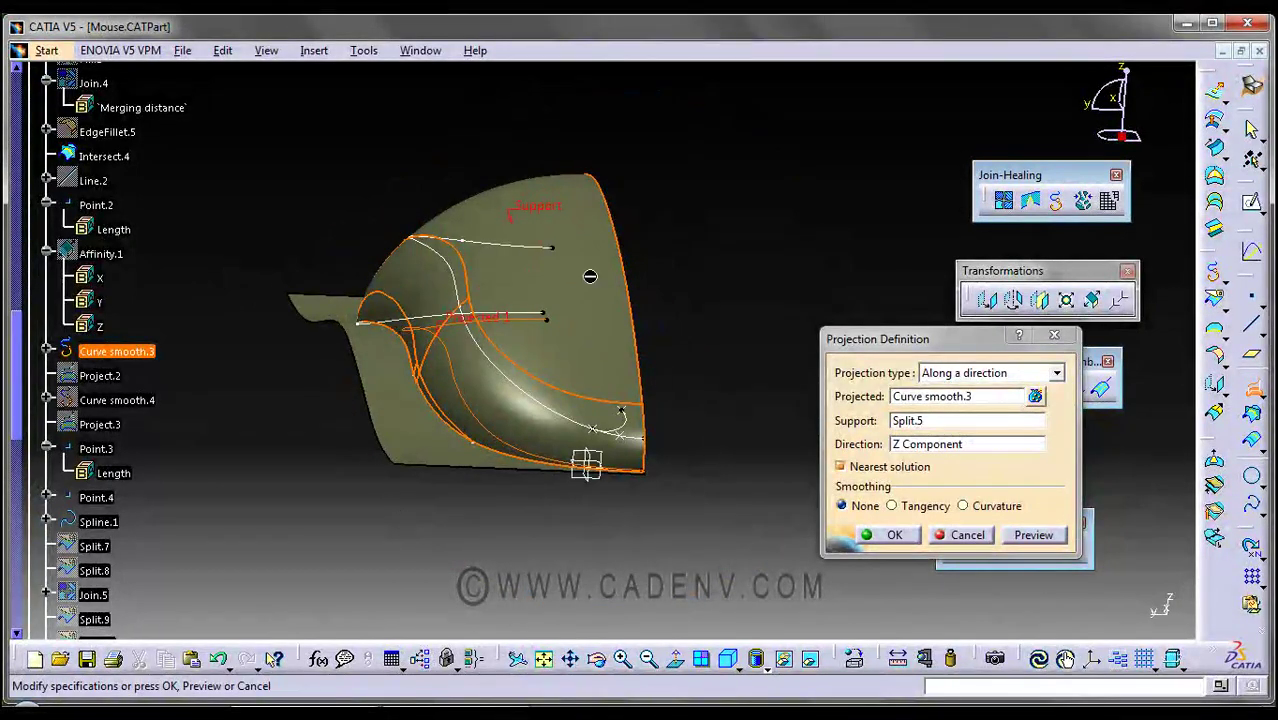
left_click(967, 535)
middle_click_drag(737, 315, 594, 347)
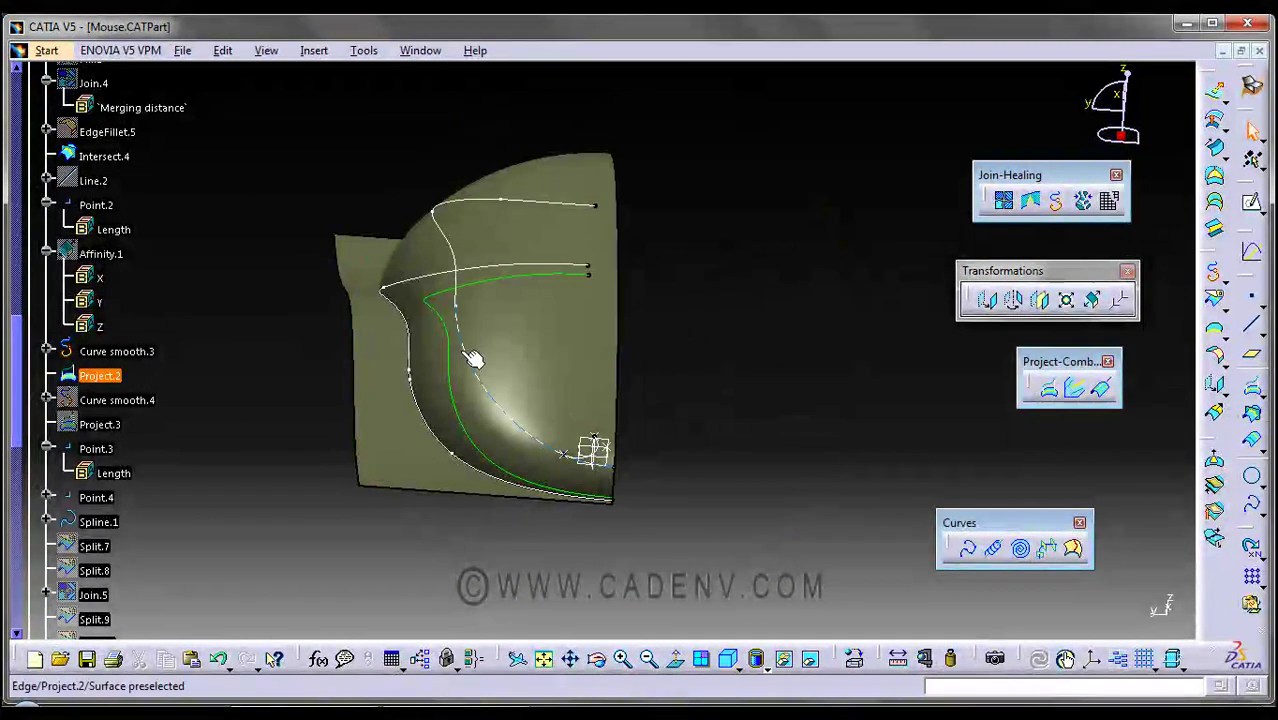
double_click(113, 380)
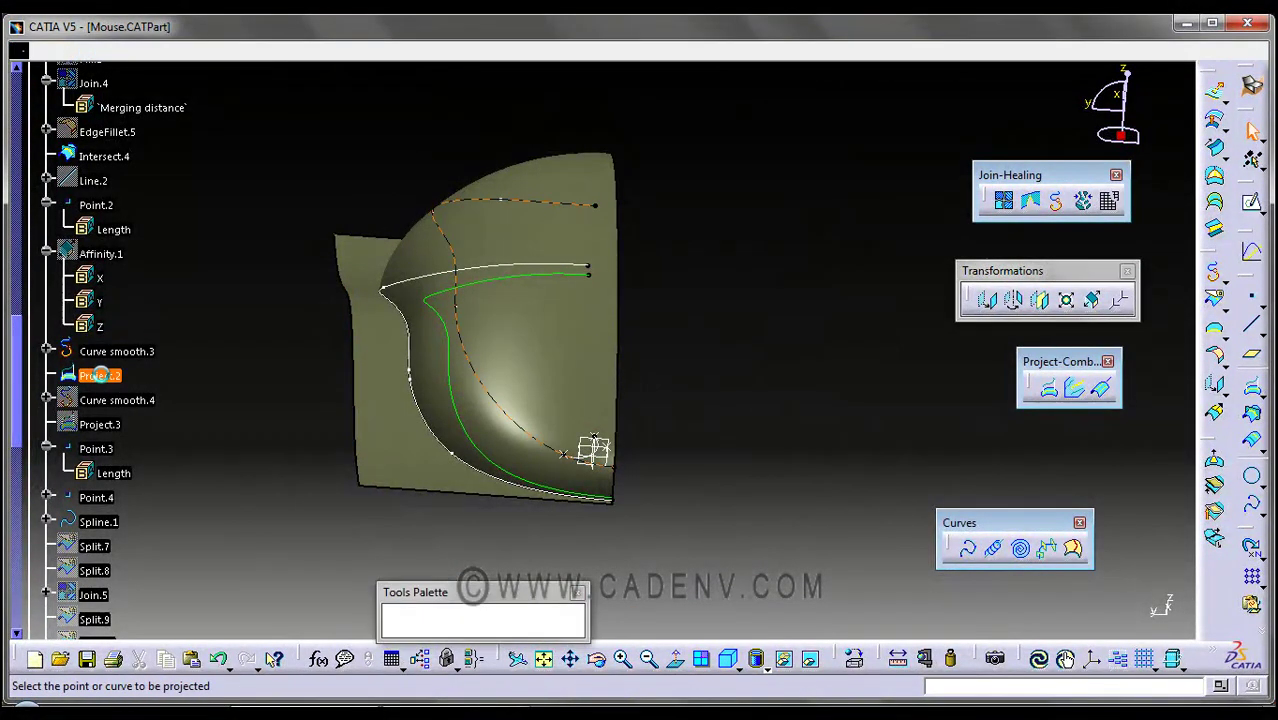
middle_click_drag(729, 425, 735, 448)
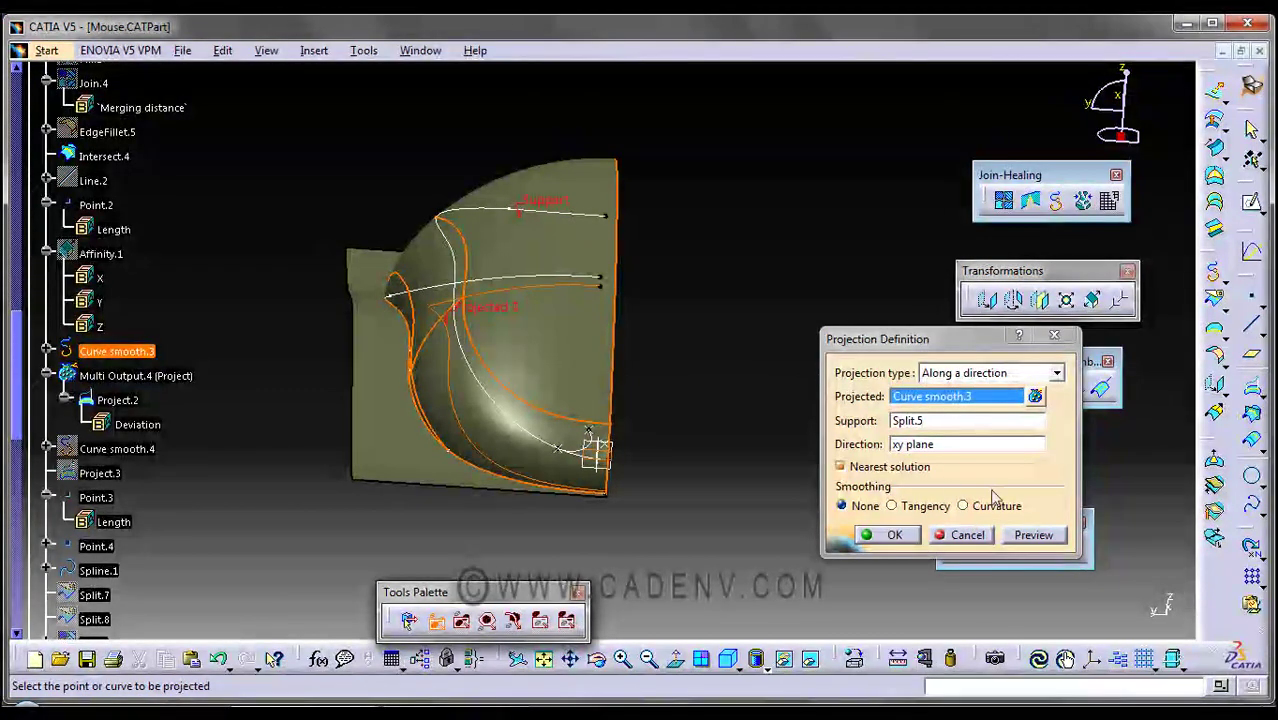
left_click(962, 535)
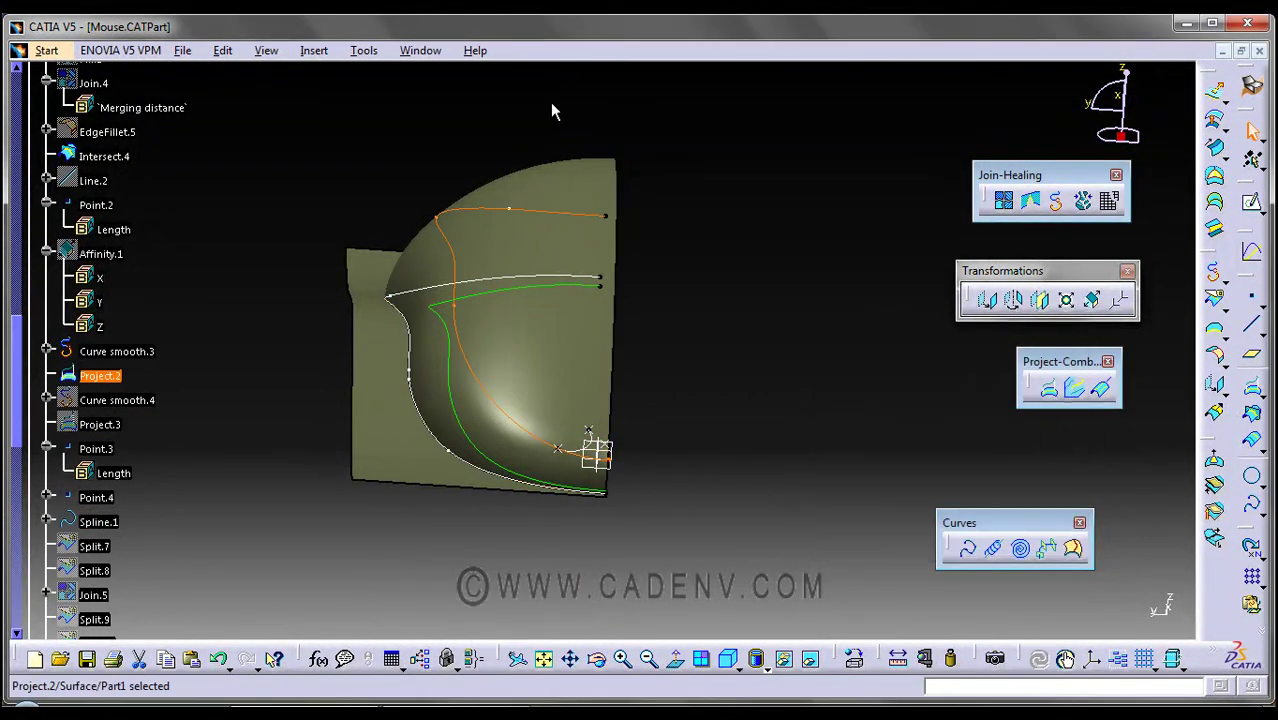
middle_click_drag(687, 322, 707, 320)
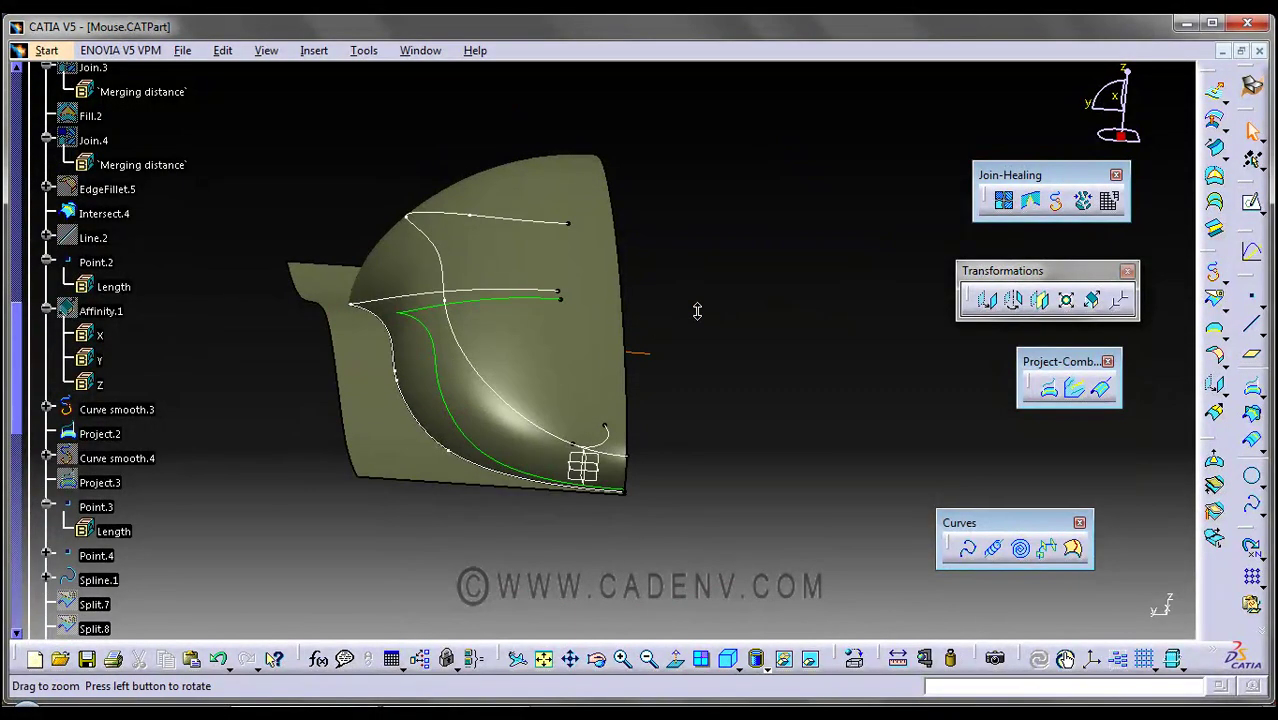
- Orbit the shell and open the Parents/Children graph of Curve smooth.4
middle_click_drag(697, 311, 312, 456)
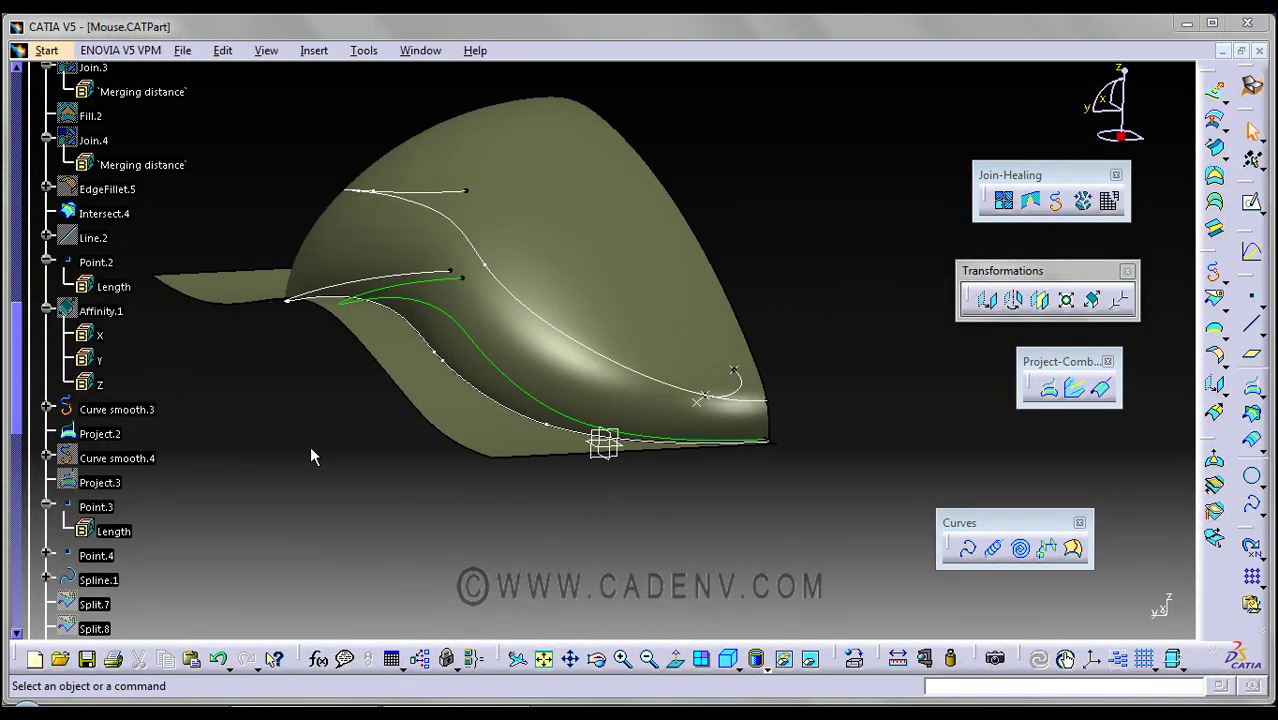
middle_click_drag(673, 326, 665, 345)
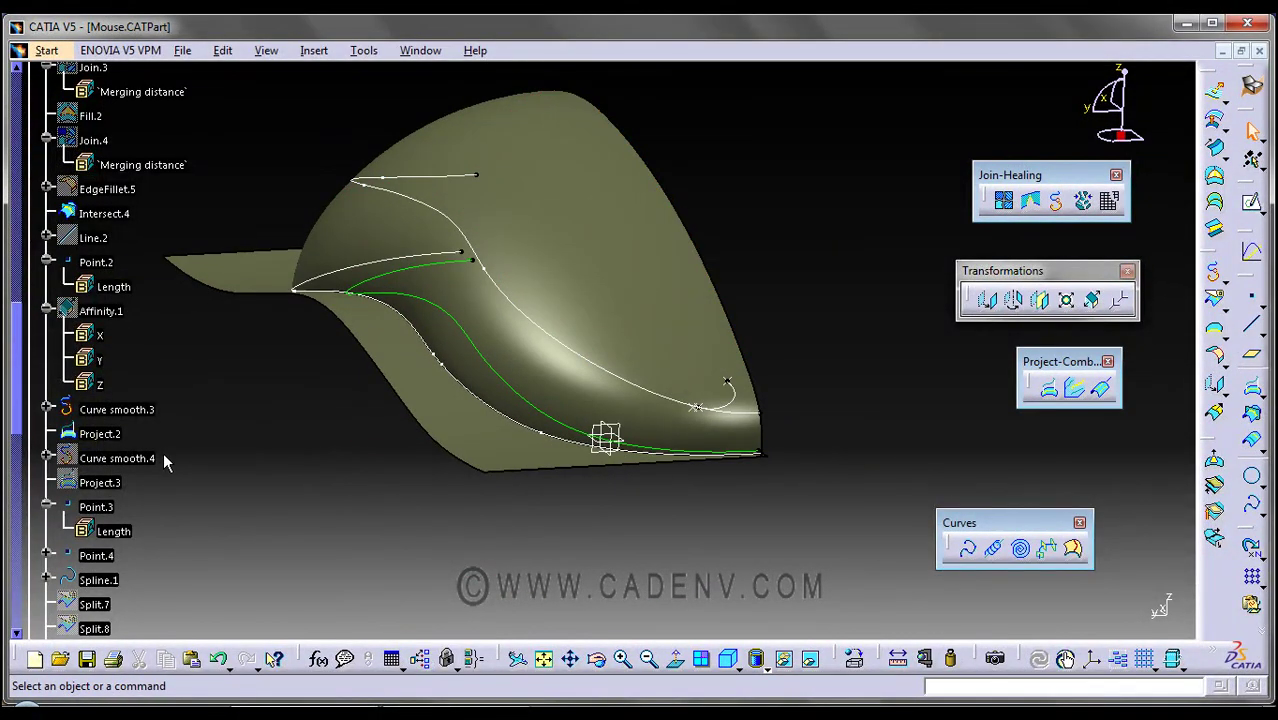
mouse_move(520, 430)
middle_mouse_down()
mouse_move(508, 437)
mouse_move(531, 434)
middle_mouse_up()
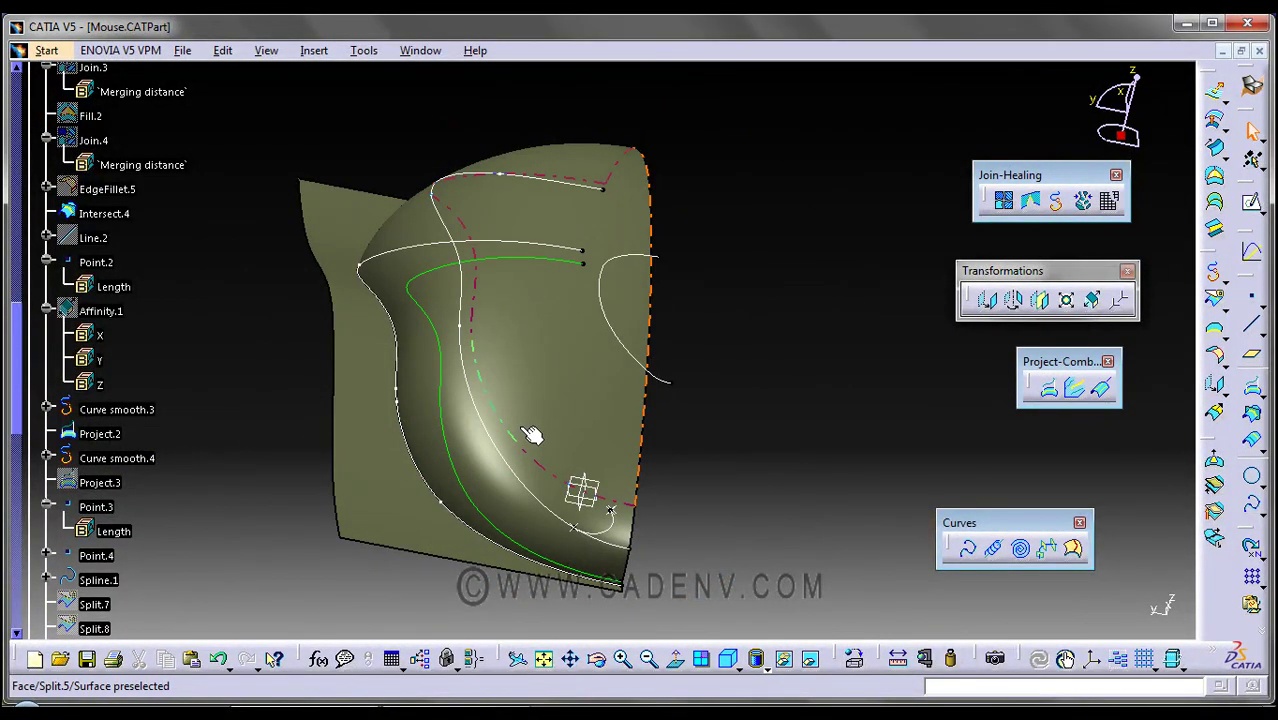
middle_click_drag(662, 365, 678, 340)
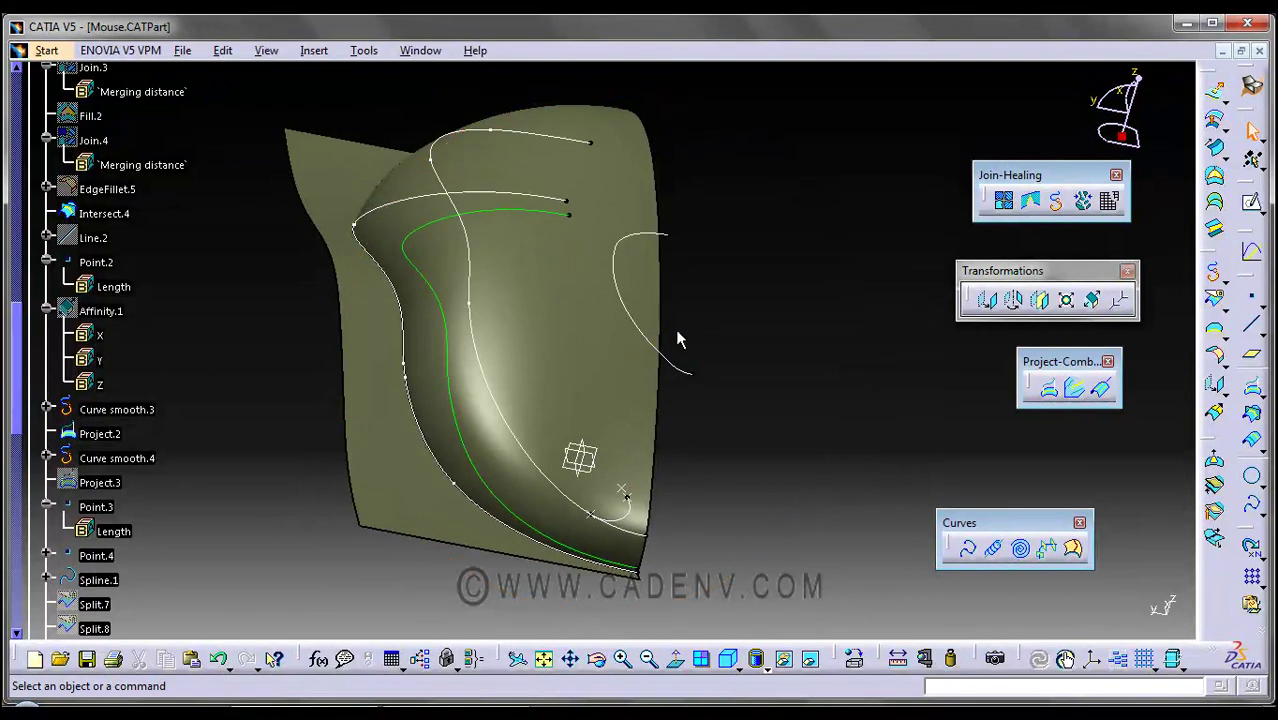
right_click(633, 321)
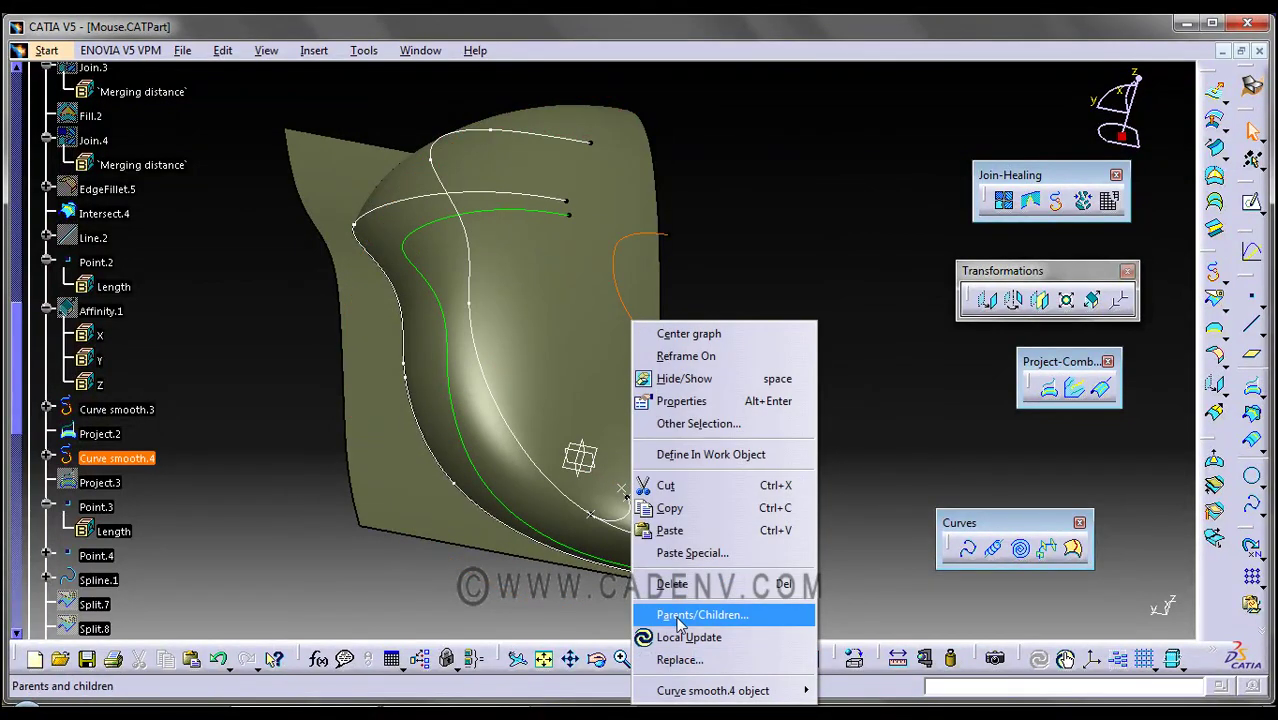
left_click(680, 615)
- From the graph, hide Curve smooth.4 and show Sketch.15, then close it
right_click(808, 427)
left_click(815, 476)
right_click(745, 421)
left_click(770, 477)
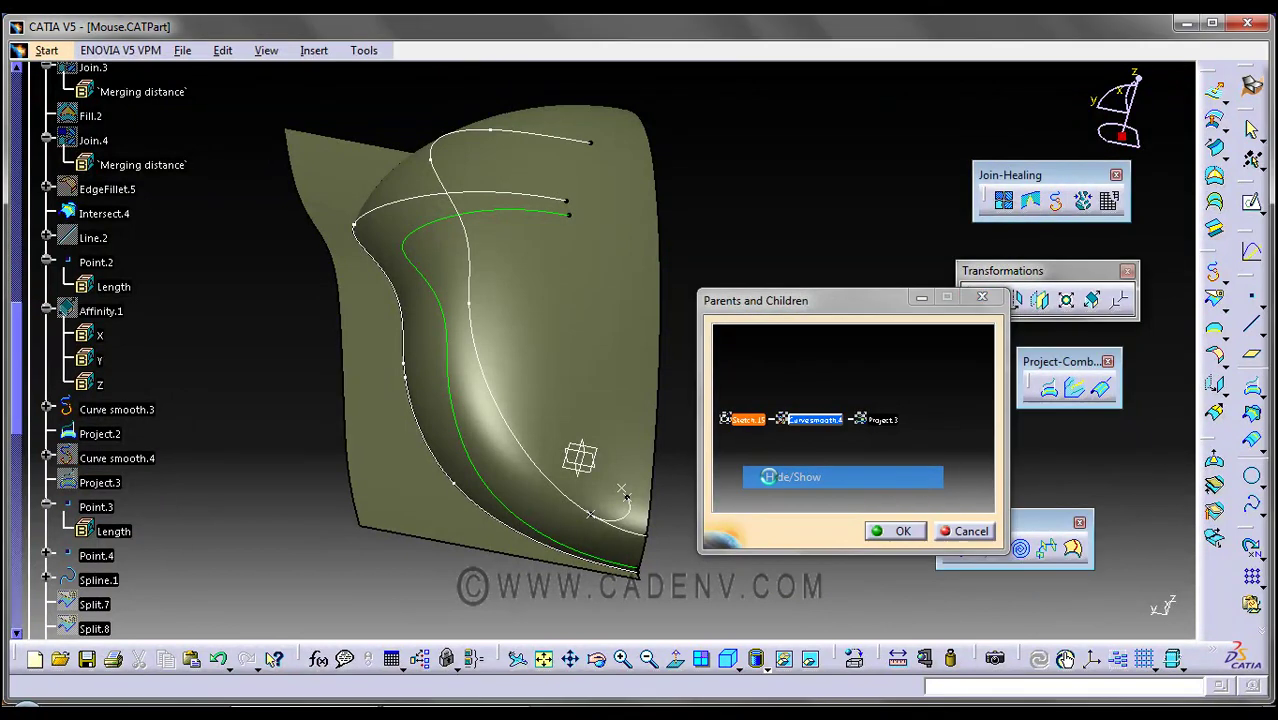
left_click(897, 533)
mouse_move(790, 348)
middle_mouse_down()
mouse_move(776, 334)
mouse_move(665, 422)
mouse_move(690, 391)
middle_mouse_up()
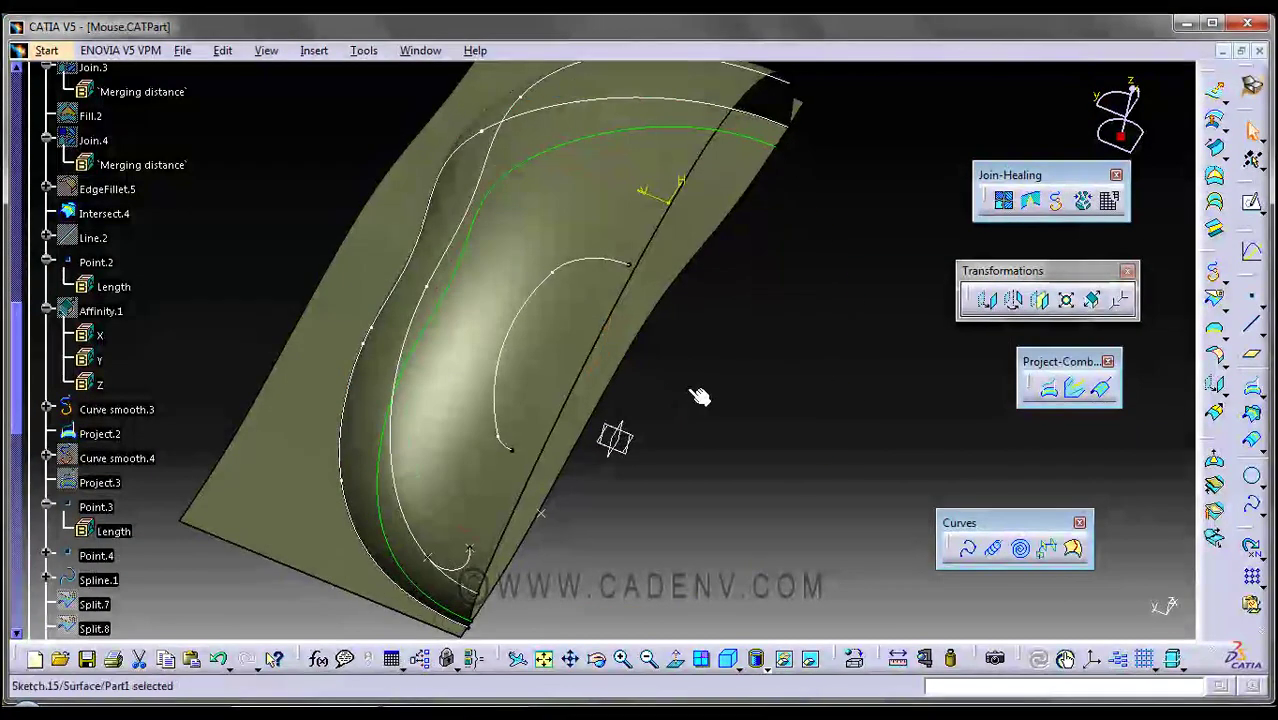
left_click(516, 313)
double_click(516, 313)
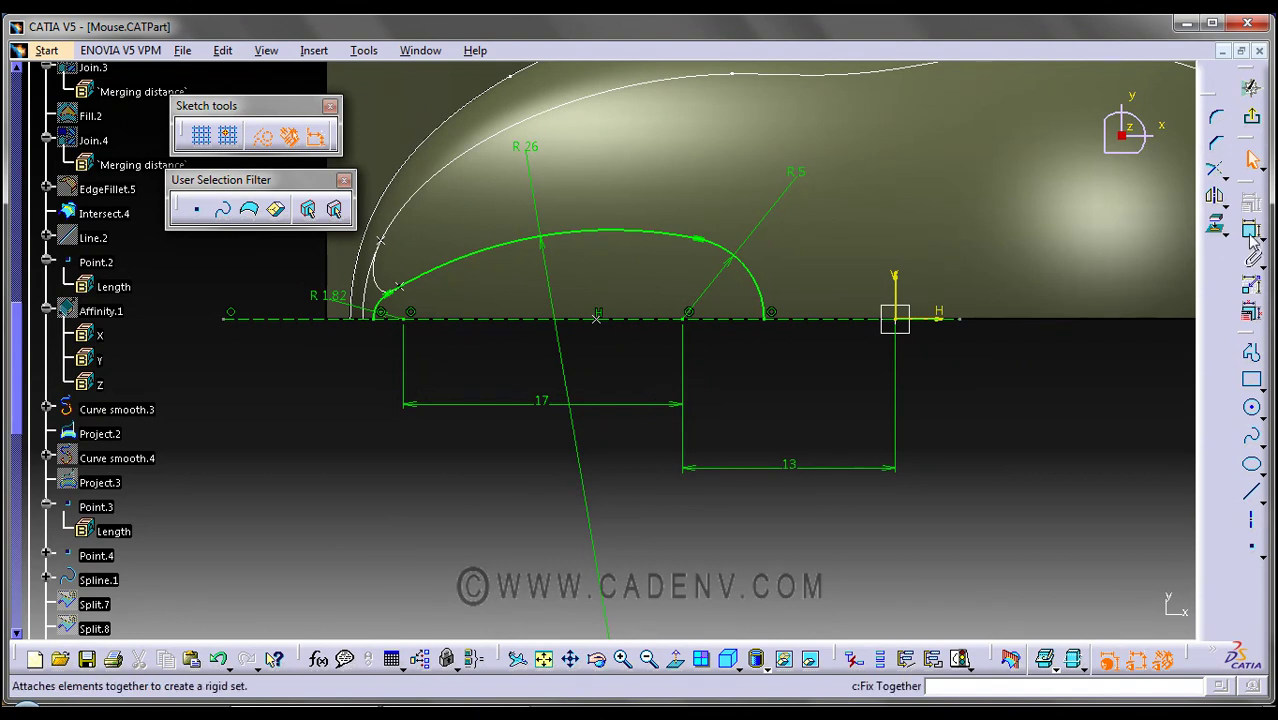
left_click(1251, 89)
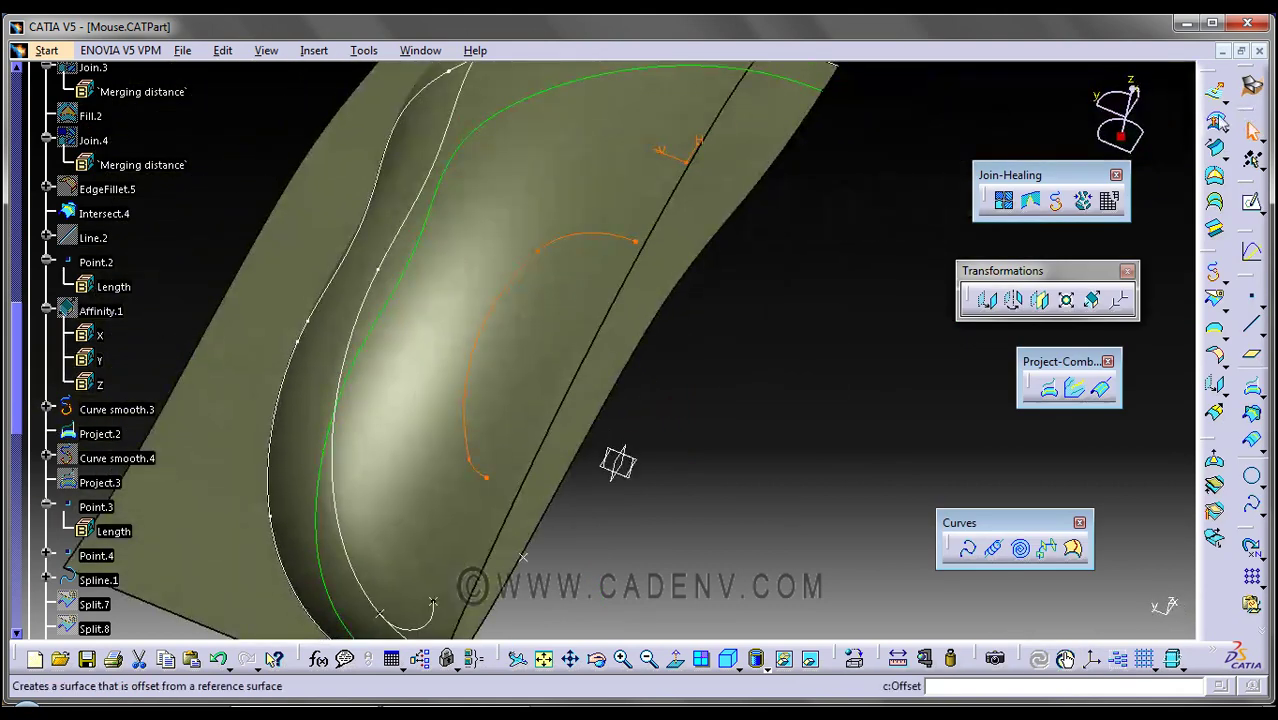
double_click(537, 273)
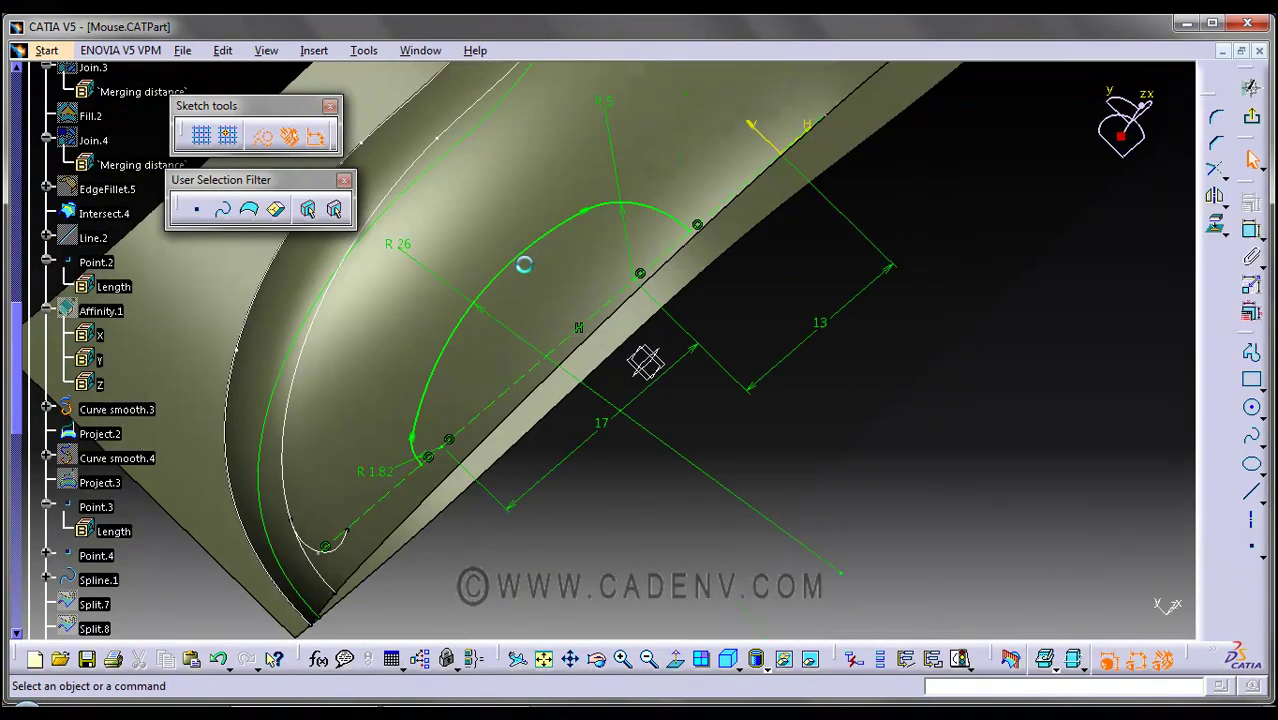
left_click(1216, 168)
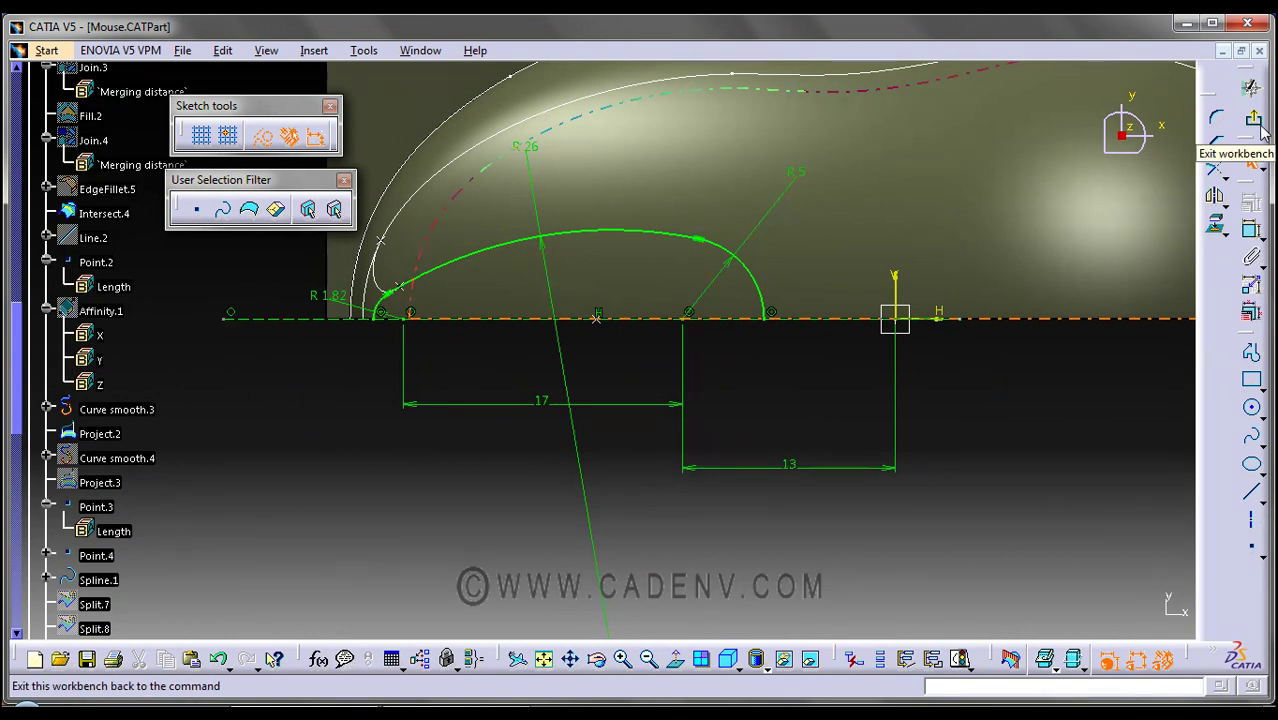
left_click(1258, 124)
mouse_move(778, 252)
middle_mouse_down()
mouse_move(465, 263)
mouse_move(579, 405)
mouse_move(787, 388)
mouse_move(802, 294)
mouse_move(708, 354)
middle_mouse_up()
left_click(551, 259)
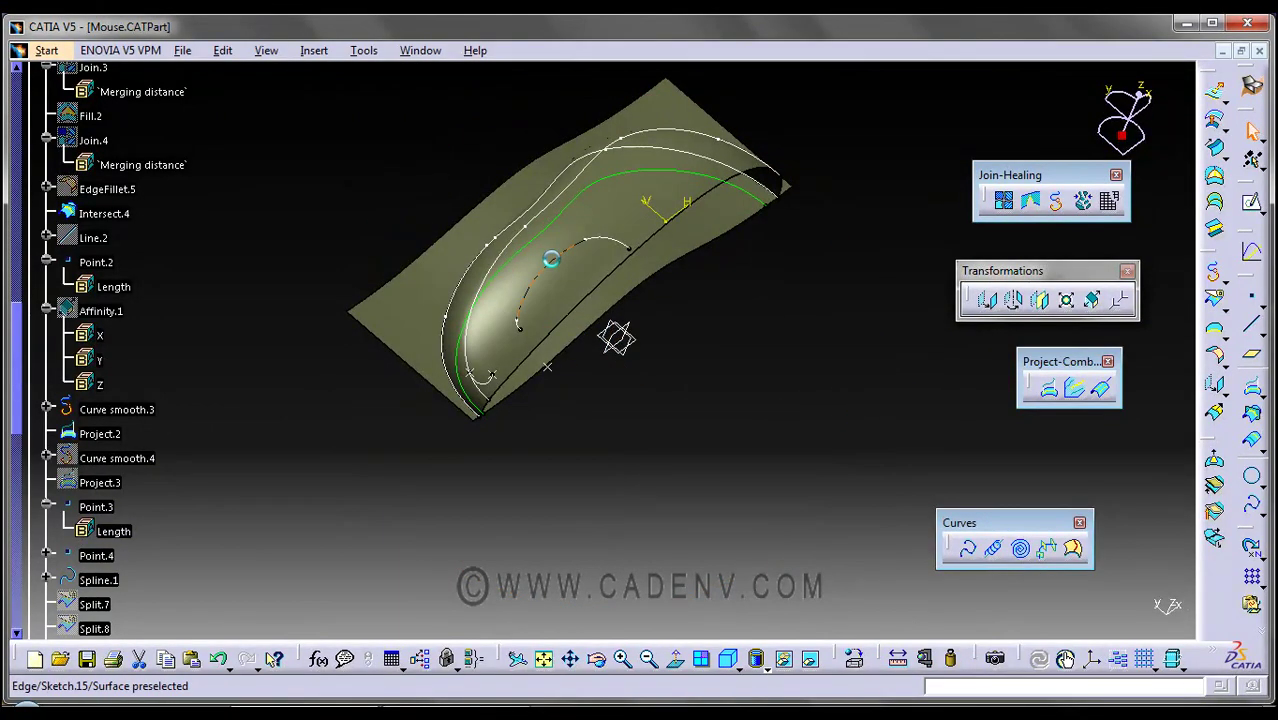
- Center the tree on Curve smooth.3 and briefly select Project.2 to locate its curve
middle_click_drag(608, 337, 759, 354)
right_click(449, 356)
left_click(480, 331)
middle_click_drag(742, 443, 760, 405)
left_click(124, 400)
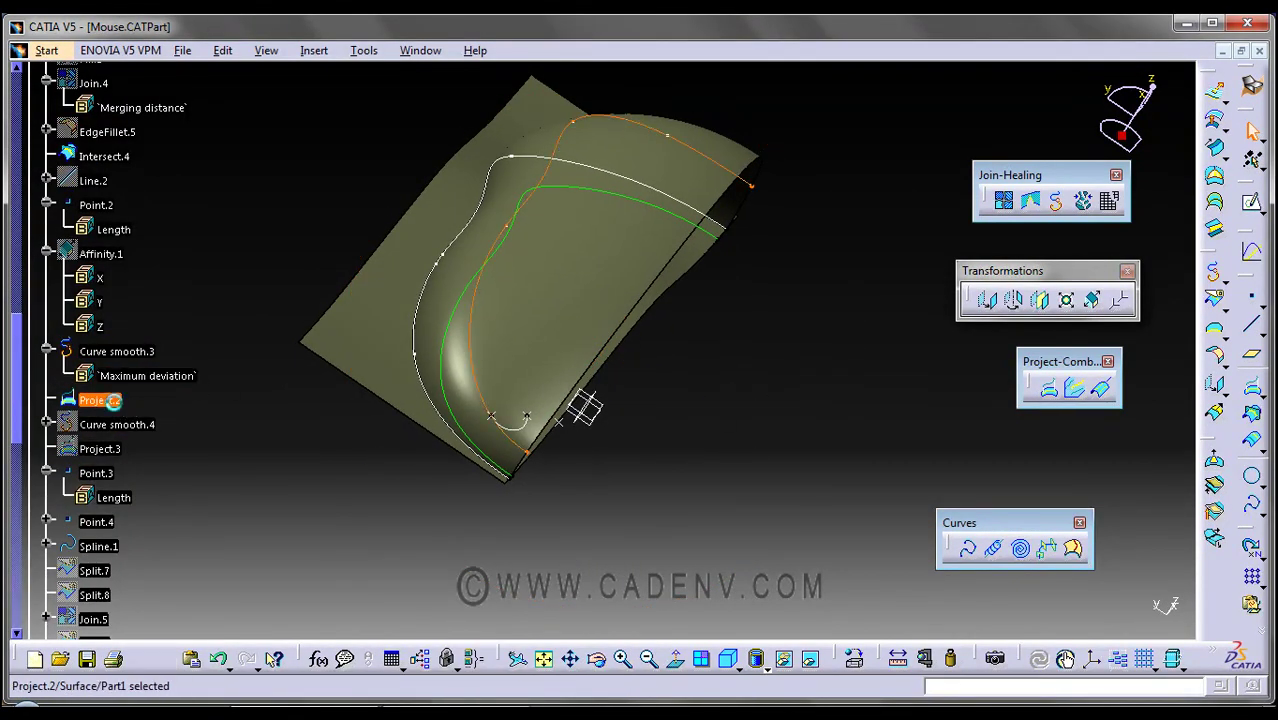
left_click(192, 405)
middle_click_drag(600, 395, 568, 418)
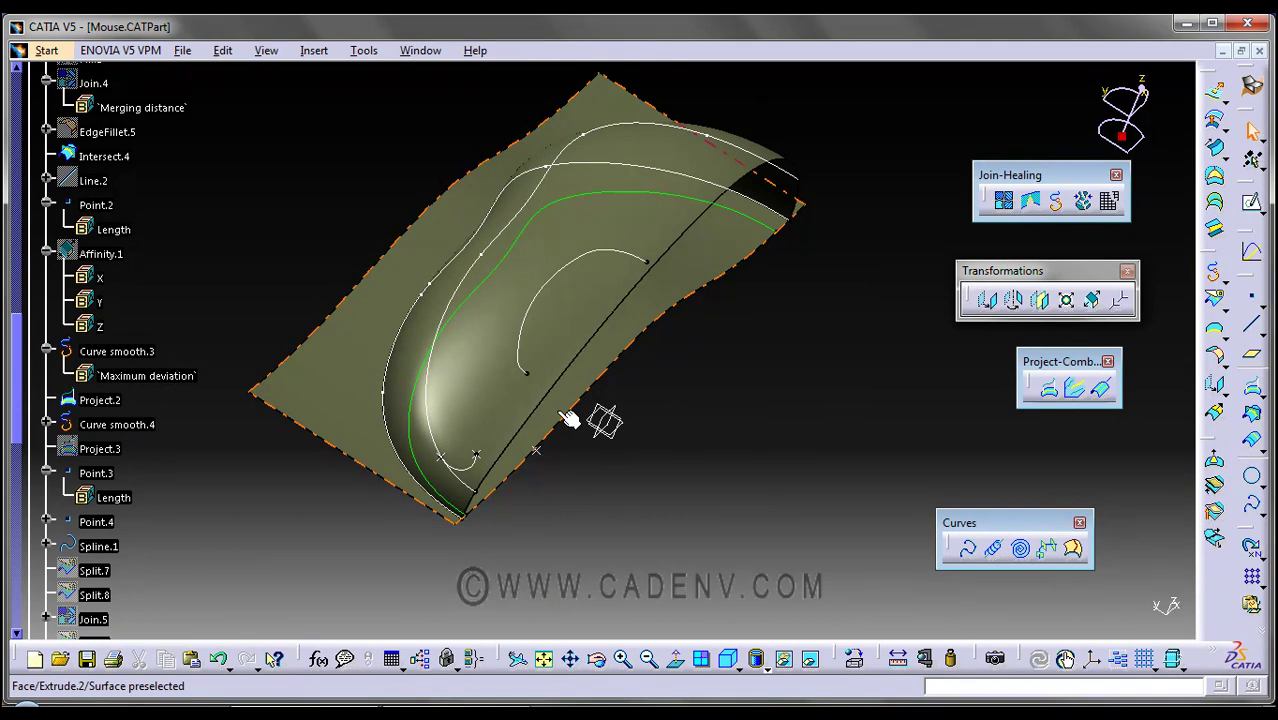
double_click(127, 428)
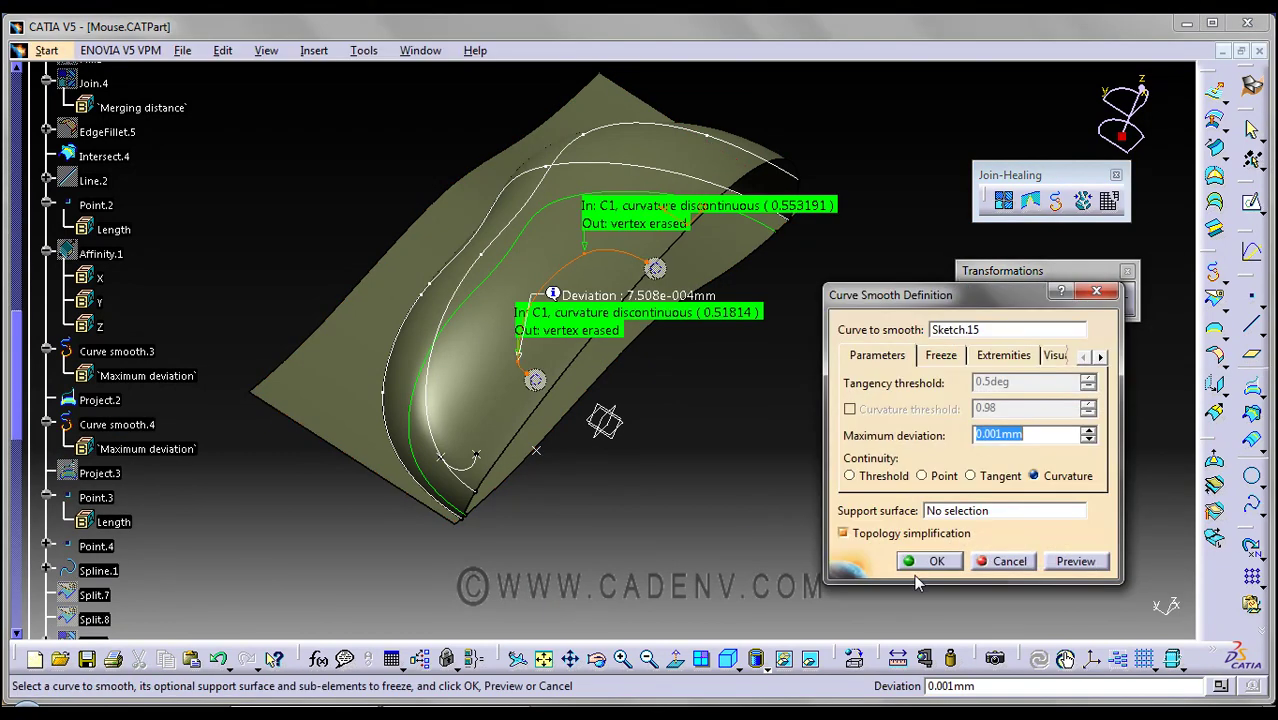
middle_click_drag(756, 502, 645, 508)
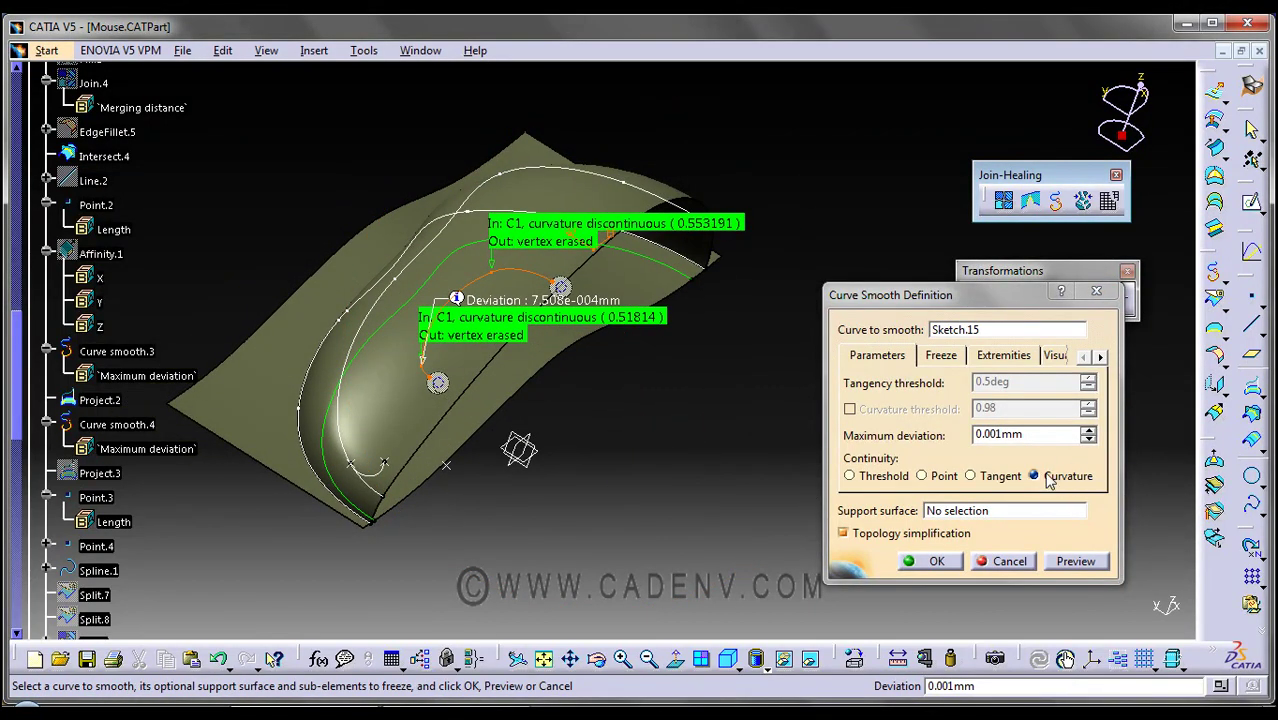
mouse_move(585, 474)
middle_mouse_down()
mouse_move(545, 440)
mouse_move(608, 428)
mouse_move(627, 446)
mouse_move(600, 455)
middle_mouse_up()
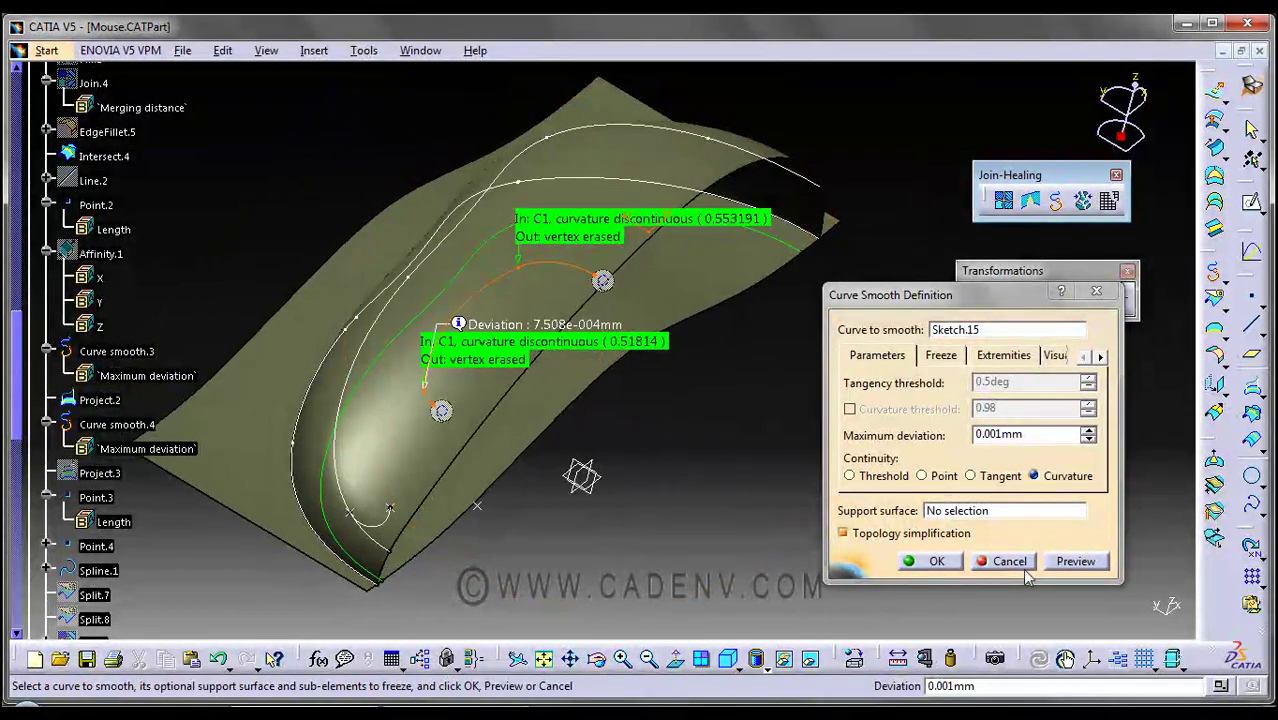
left_click(1010, 561)
middle_click_drag(700, 440, 740, 440)
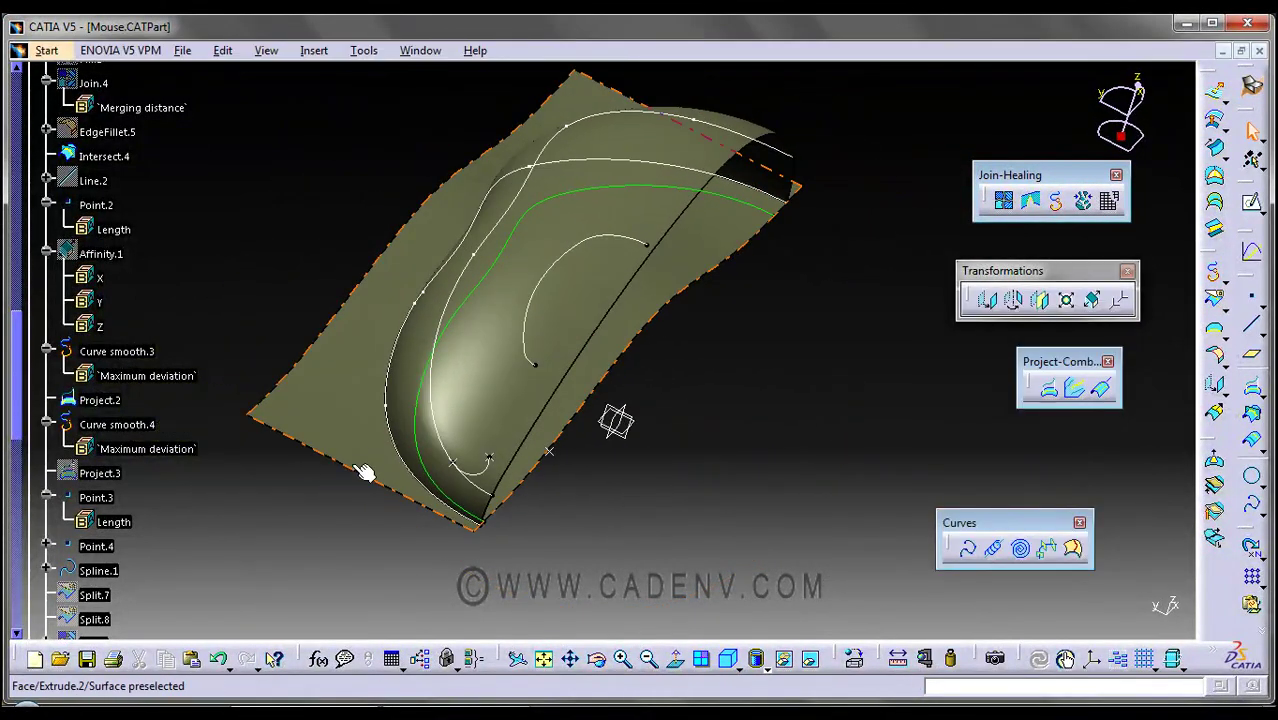
left_click(540, 322)
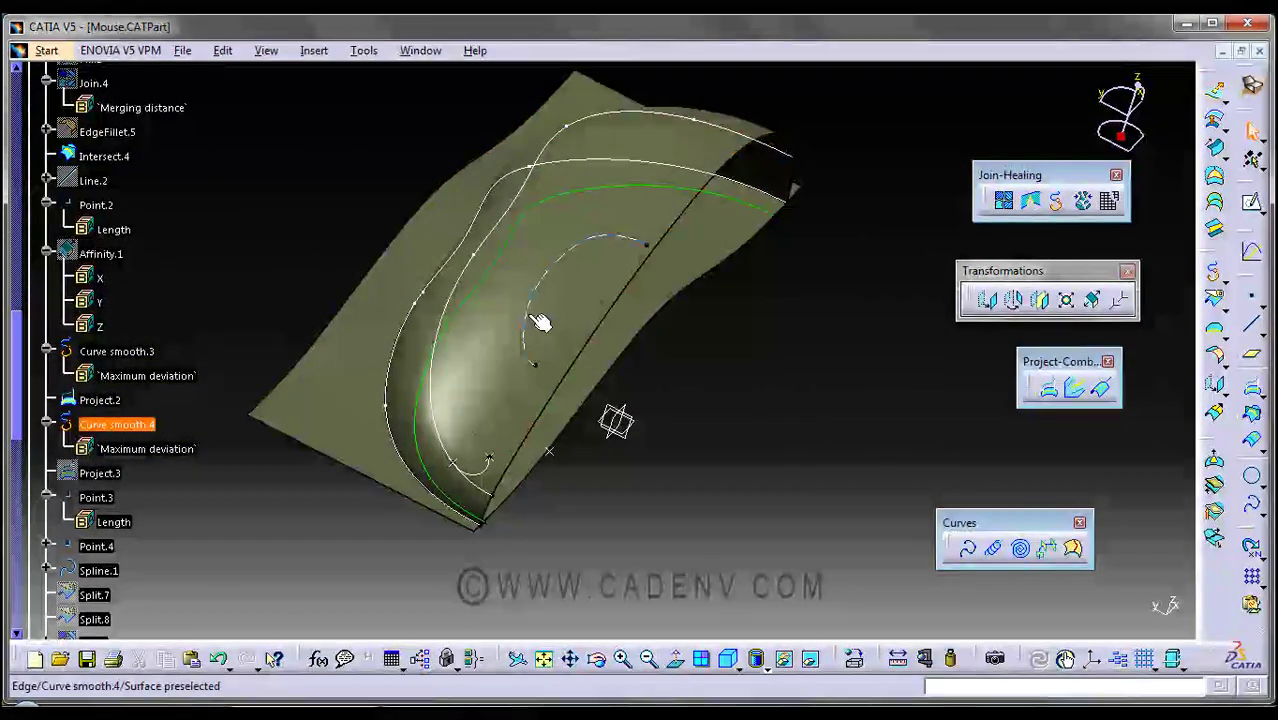
left_click(543, 451)
middle_click_drag(720, 460, 738, 484)
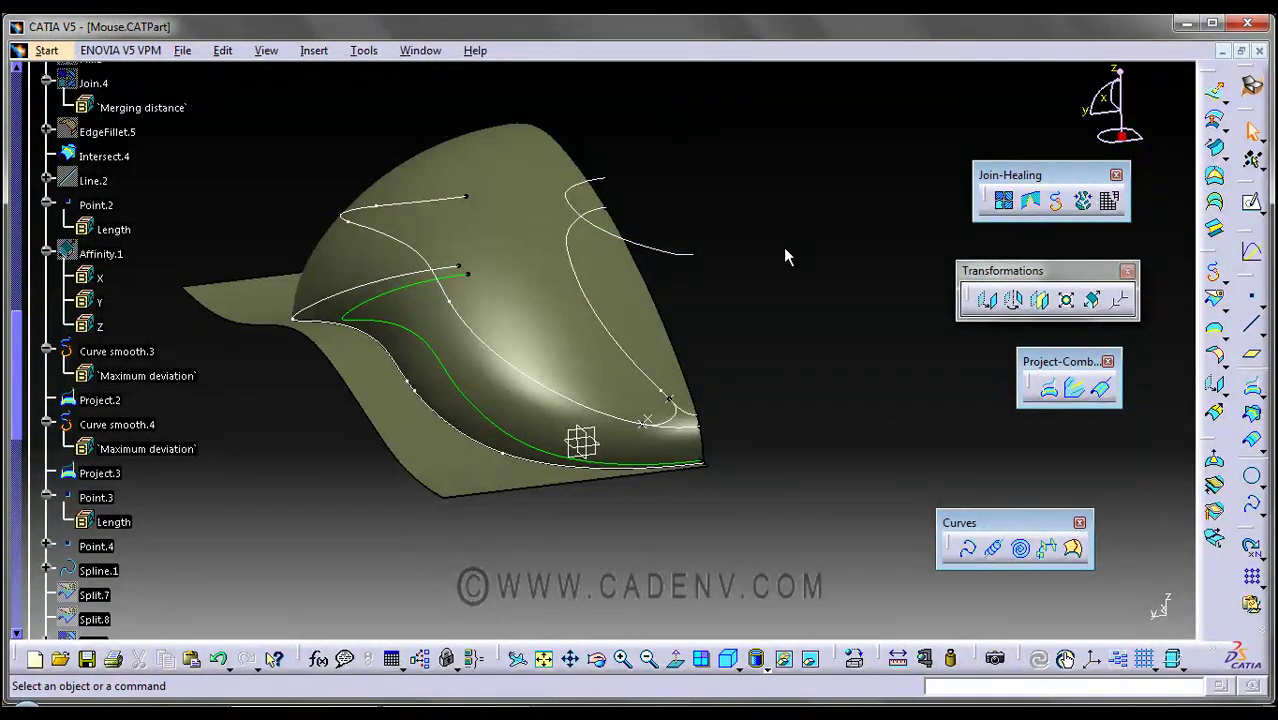
double_click(616, 333)
middle_click_drag(715, 240, 765, 185)
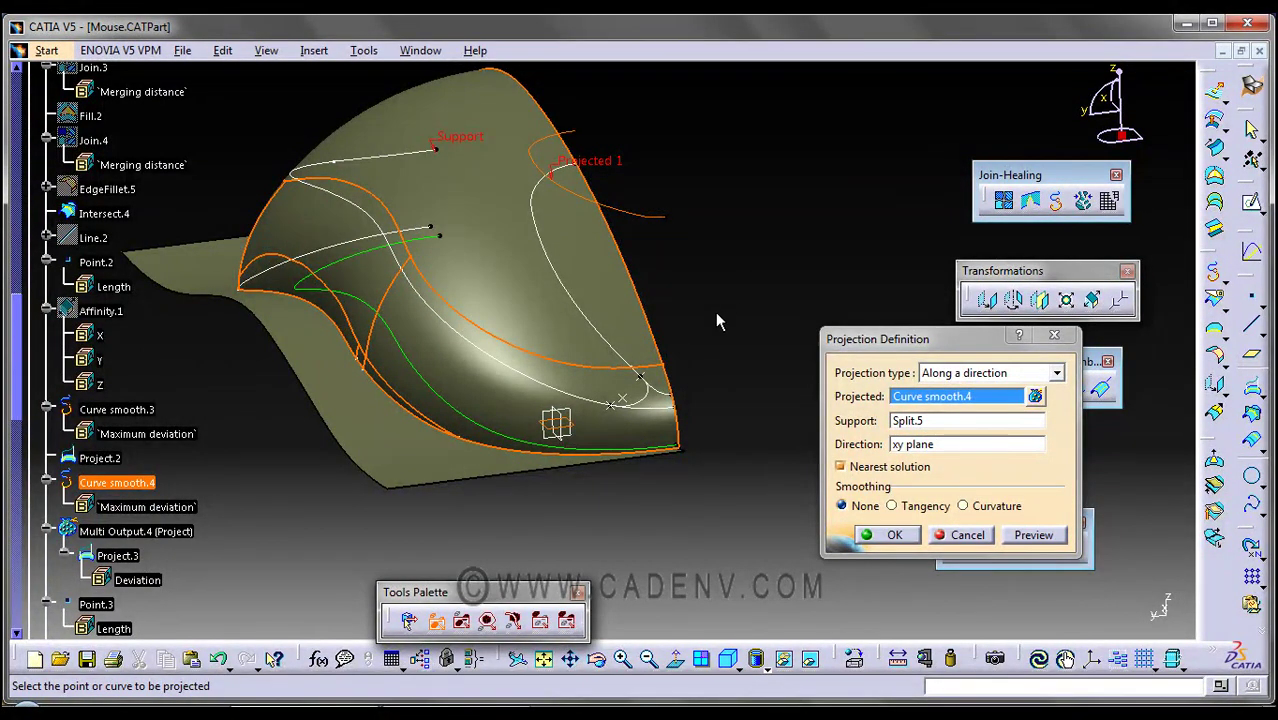
left_click(940, 447)
right_click(941, 446)
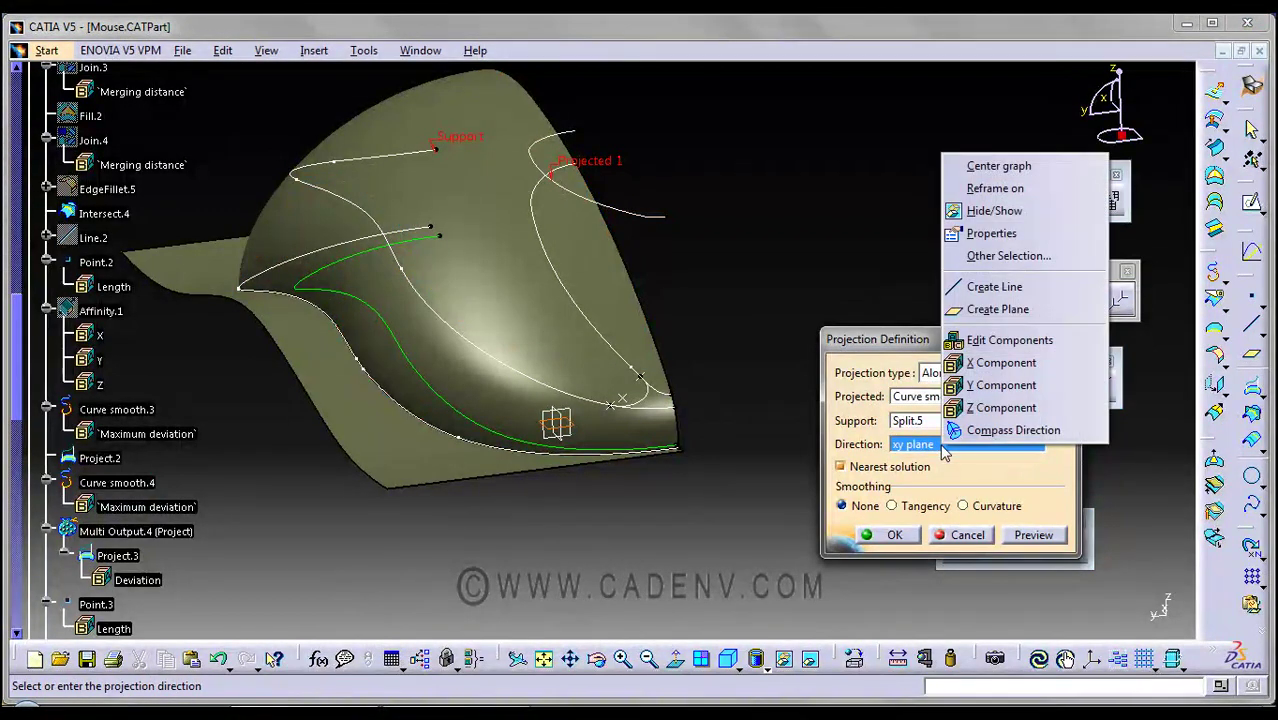
left_click(995, 409)
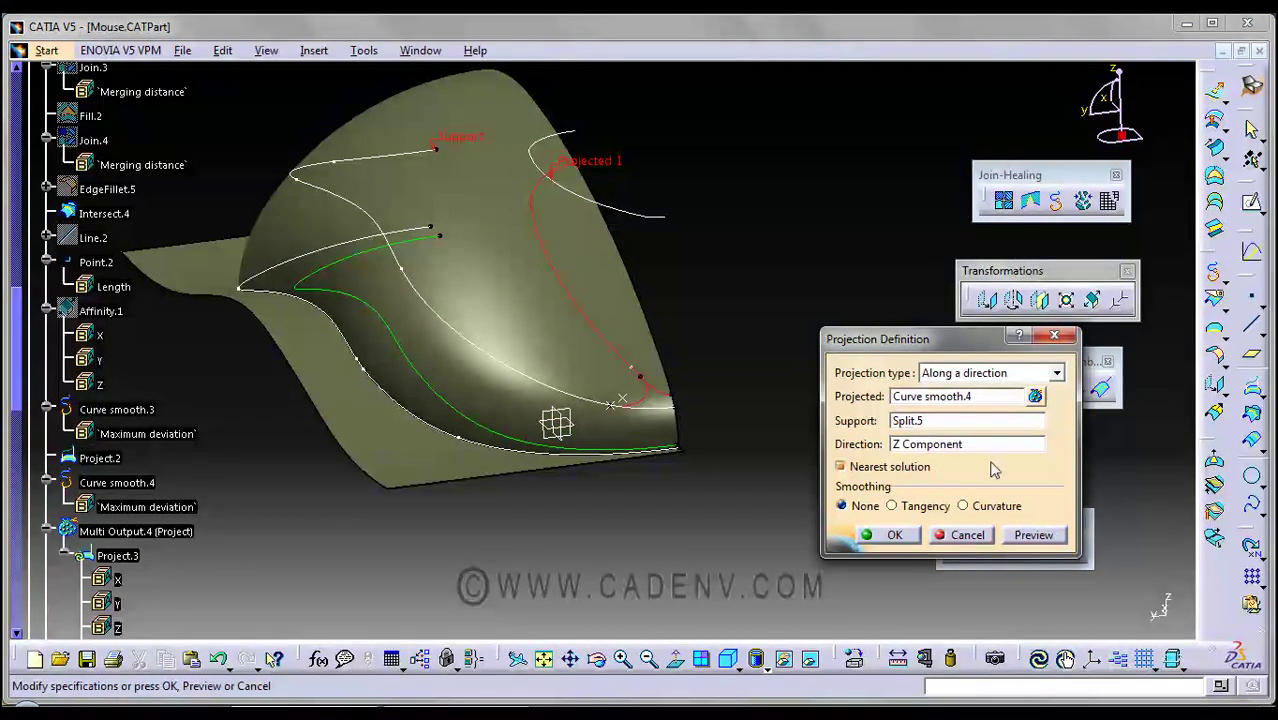
left_click(965, 536)
middle_click_drag(740, 283, 732, 294)
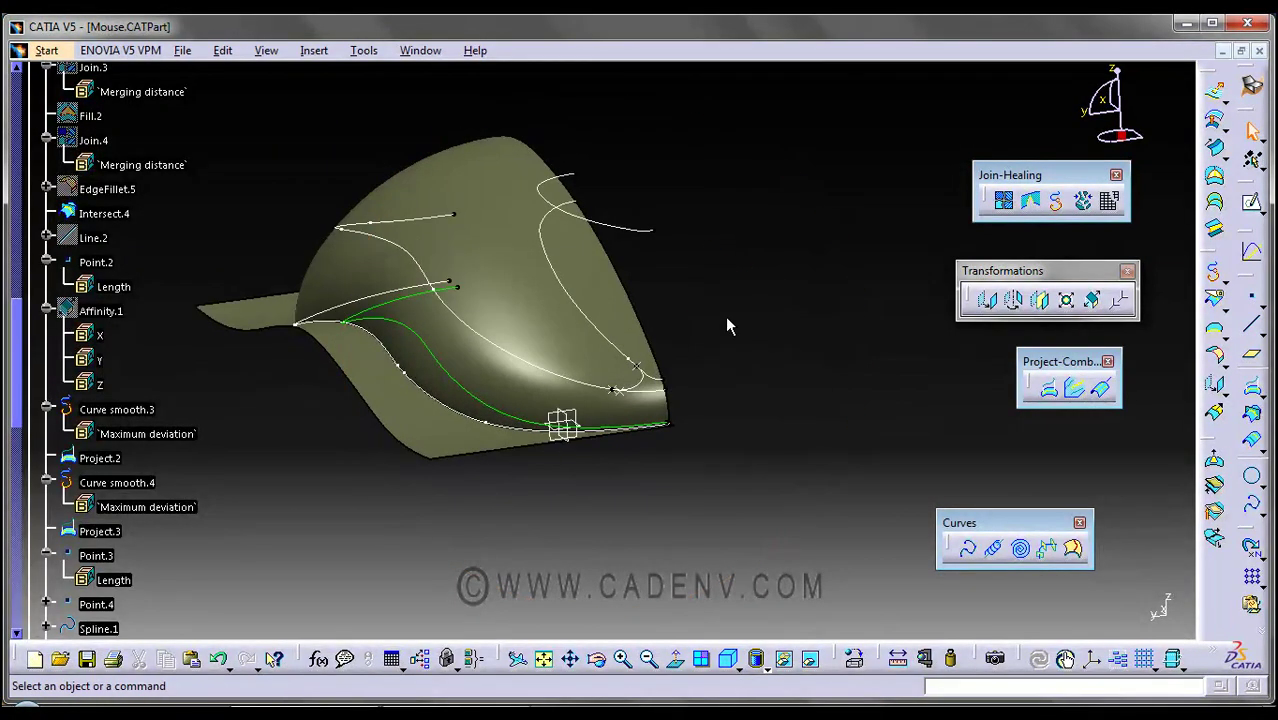
middle_click_drag(839, 345, 785, 351)
double_click(621, 314)
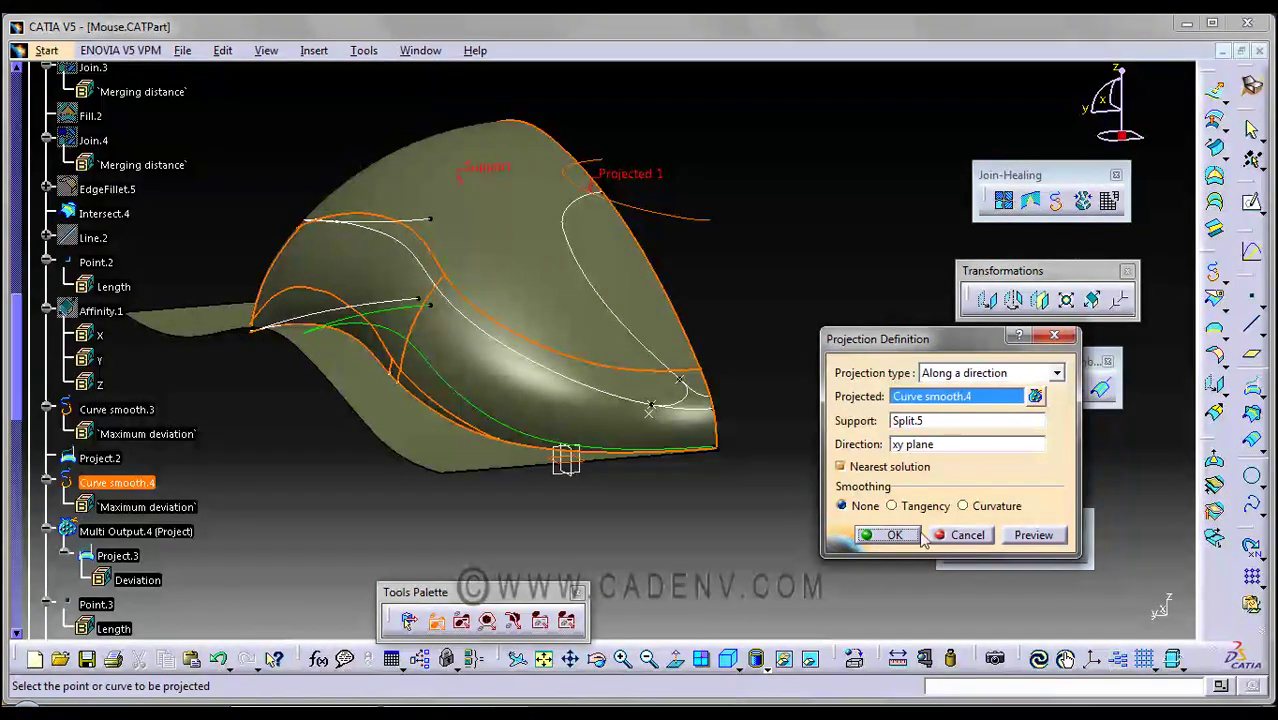
left_click(962, 541)
middle_click_drag(810, 437, 651, 330)
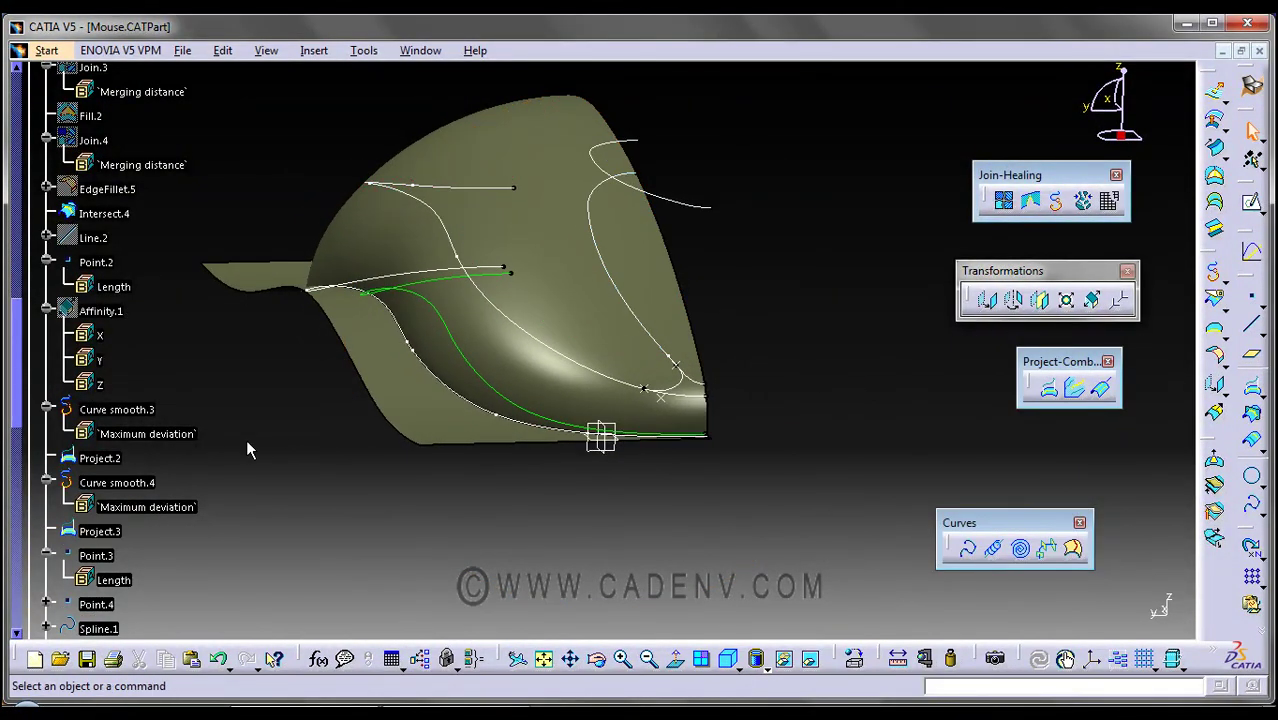
- Select Point.3 and Point.4 in the tree and rotate to inspect them
scroll(246, 439, "down", 3)
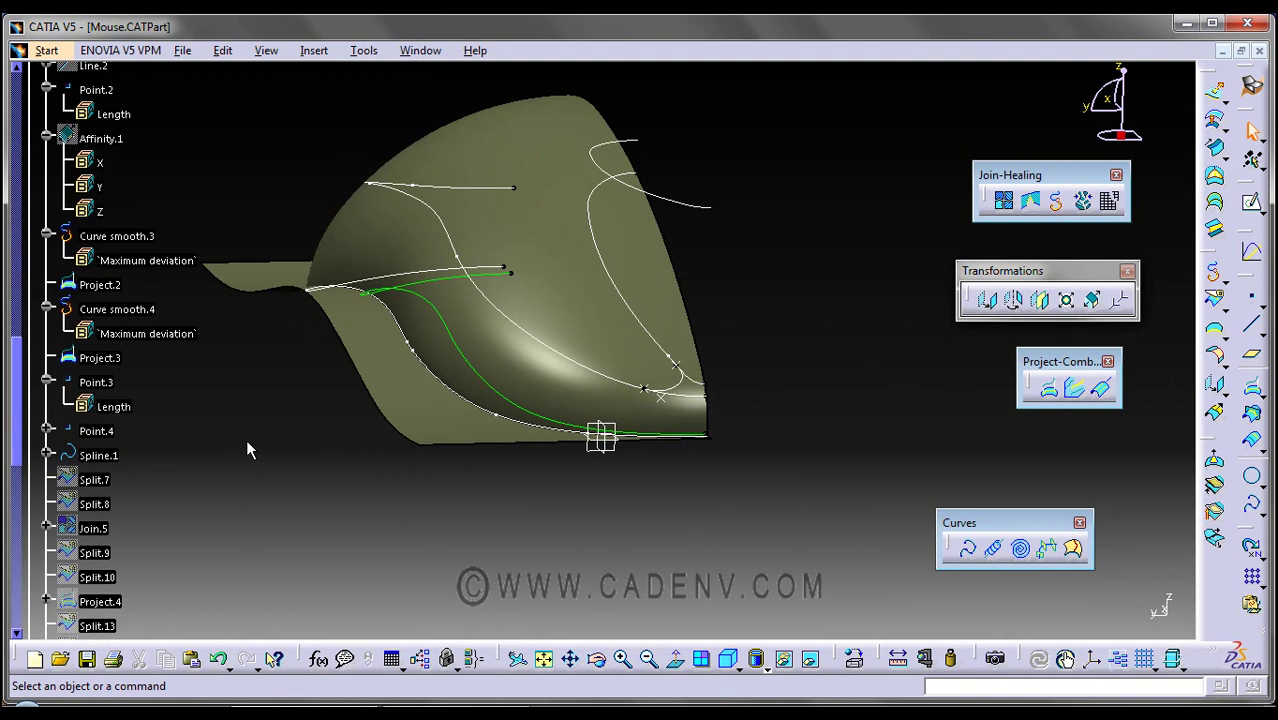
left_click(112, 387)
left_click(97, 430)
mouse_move(474, 486)
middle_mouse_down()
mouse_move(482, 514)
mouse_move(494, 465)
mouse_move(486, 482)
middle_mouse_up()
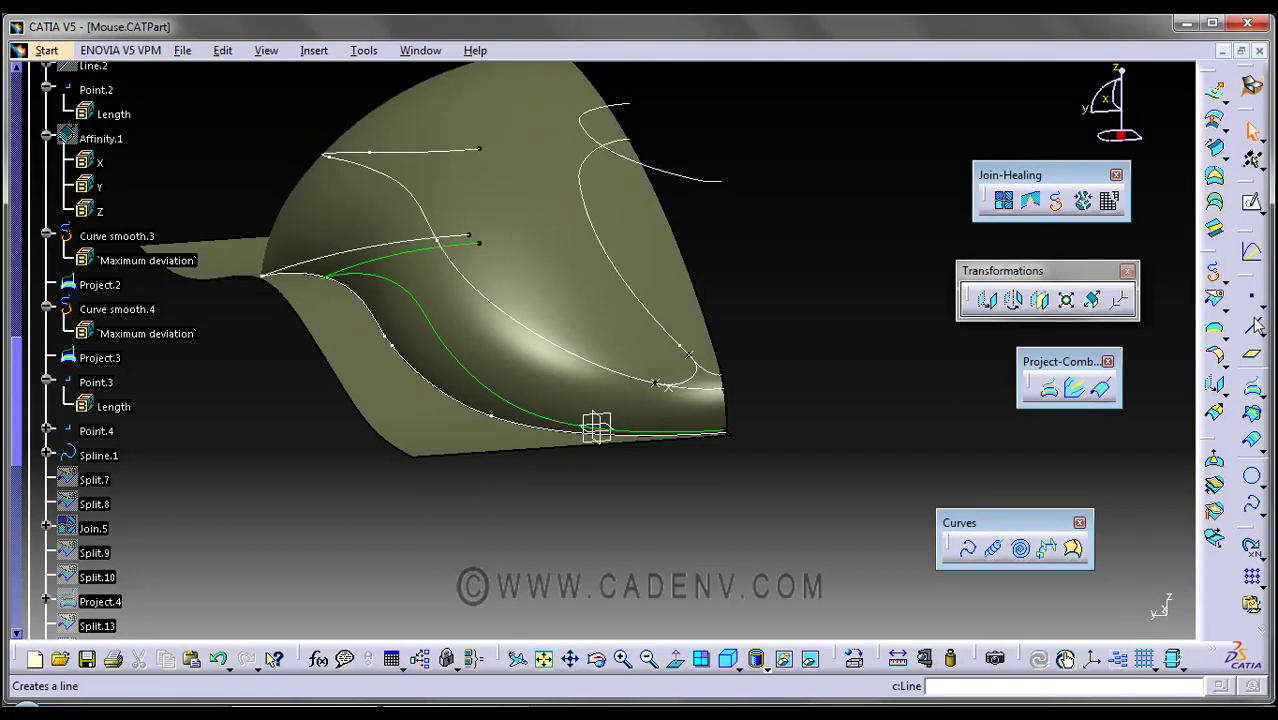
- Float the Wireframe toolbar, start an On curve Point, then cancel it
left_click_drag(1255, 290, 978, 312)
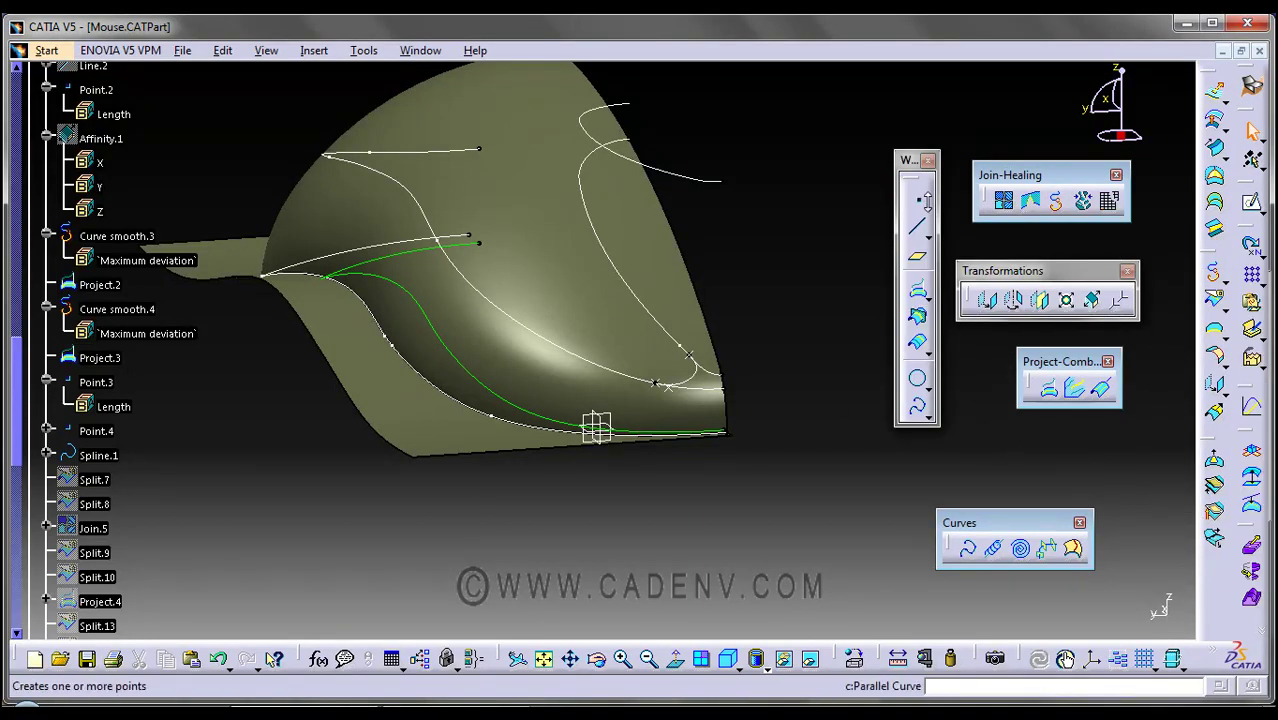
left_click(930, 210)
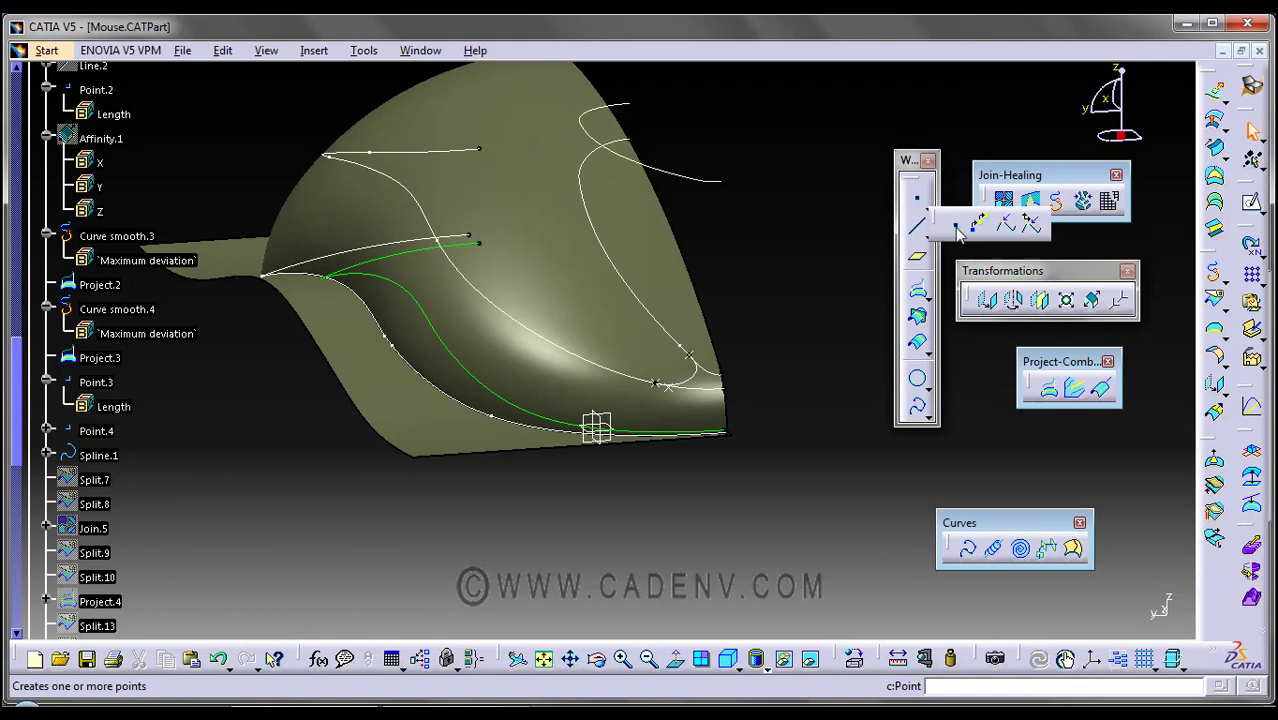
left_click(957, 231)
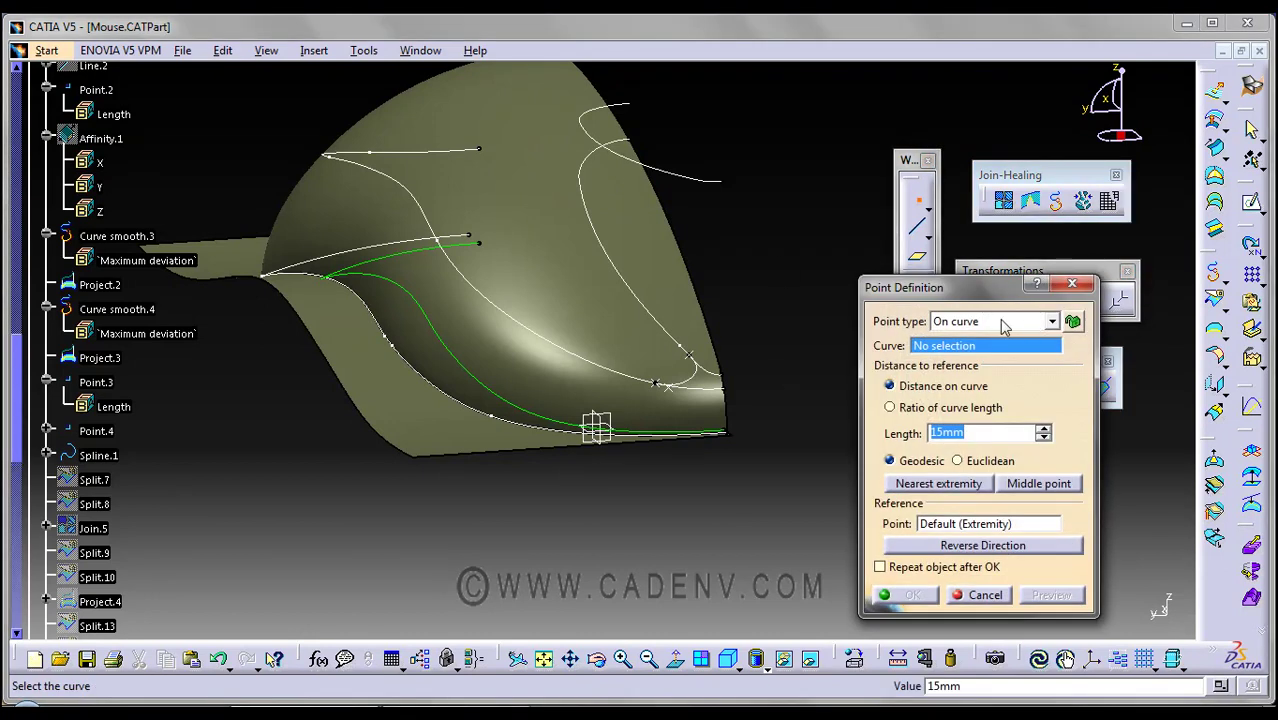
left_click(1054, 321)
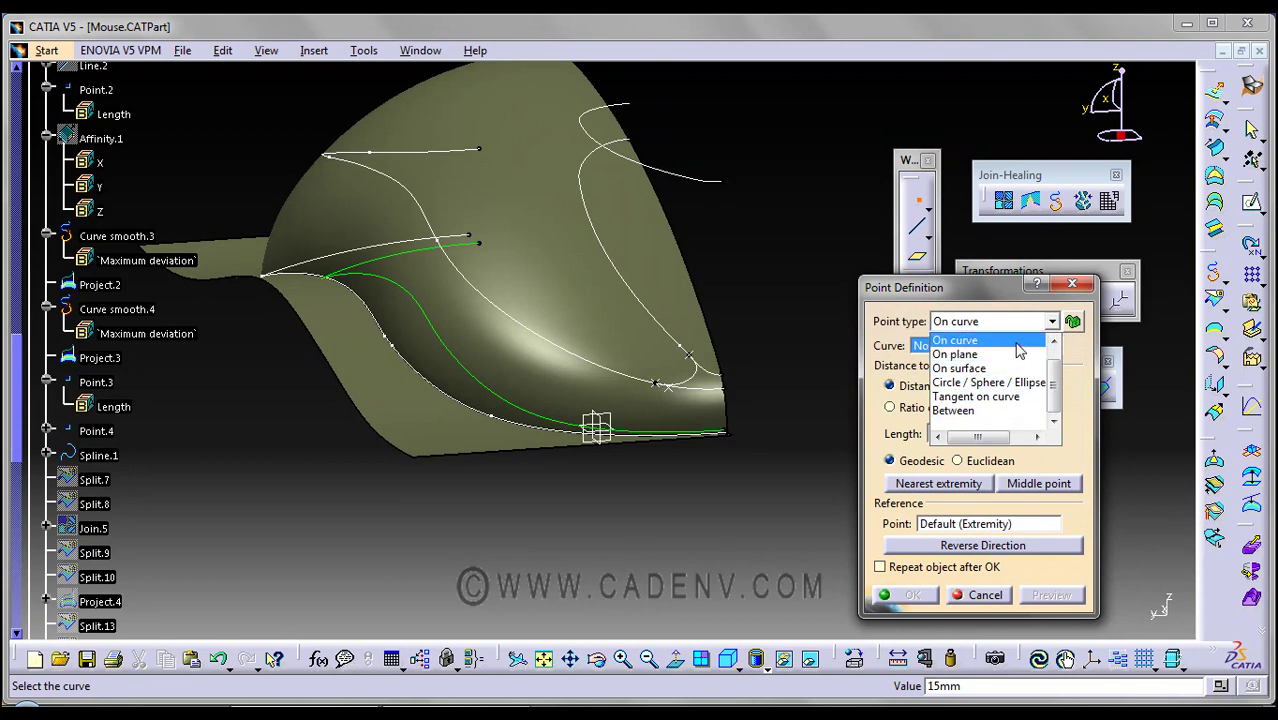
left_click(1078, 377)
left_click(976, 602)
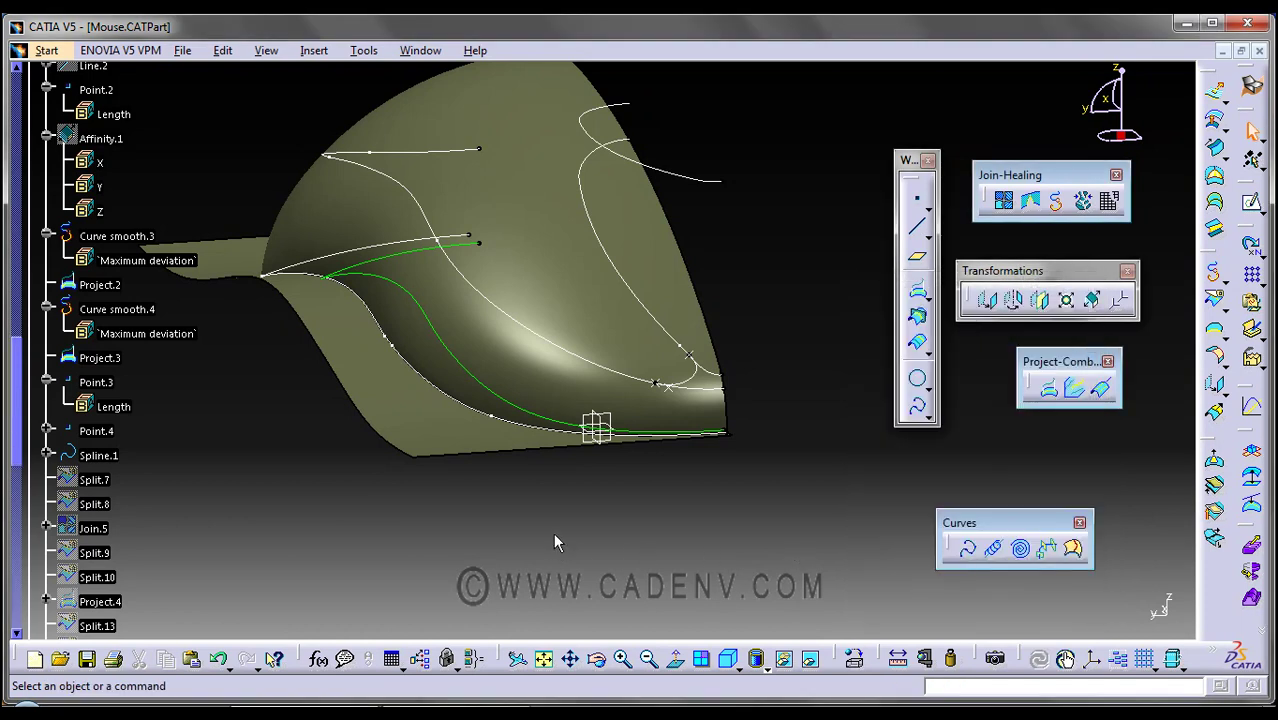
double_click(96, 382)
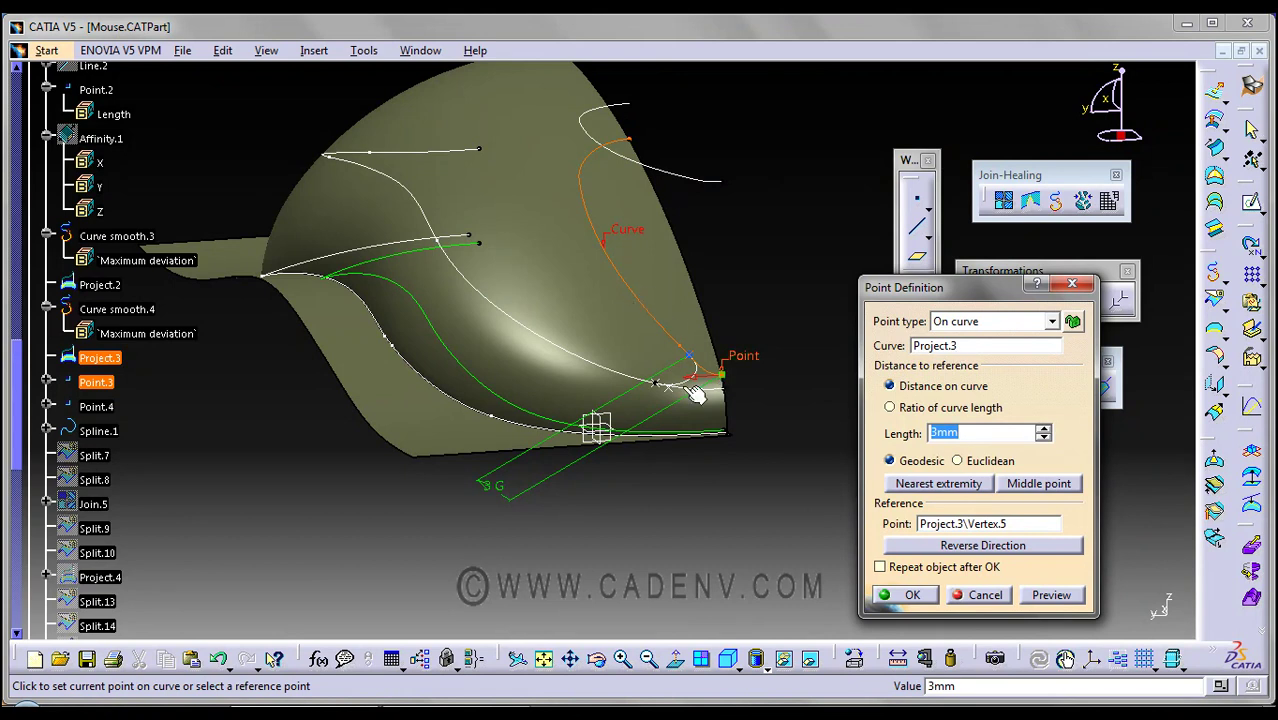
middle_click_drag(690, 385, 655, 447)
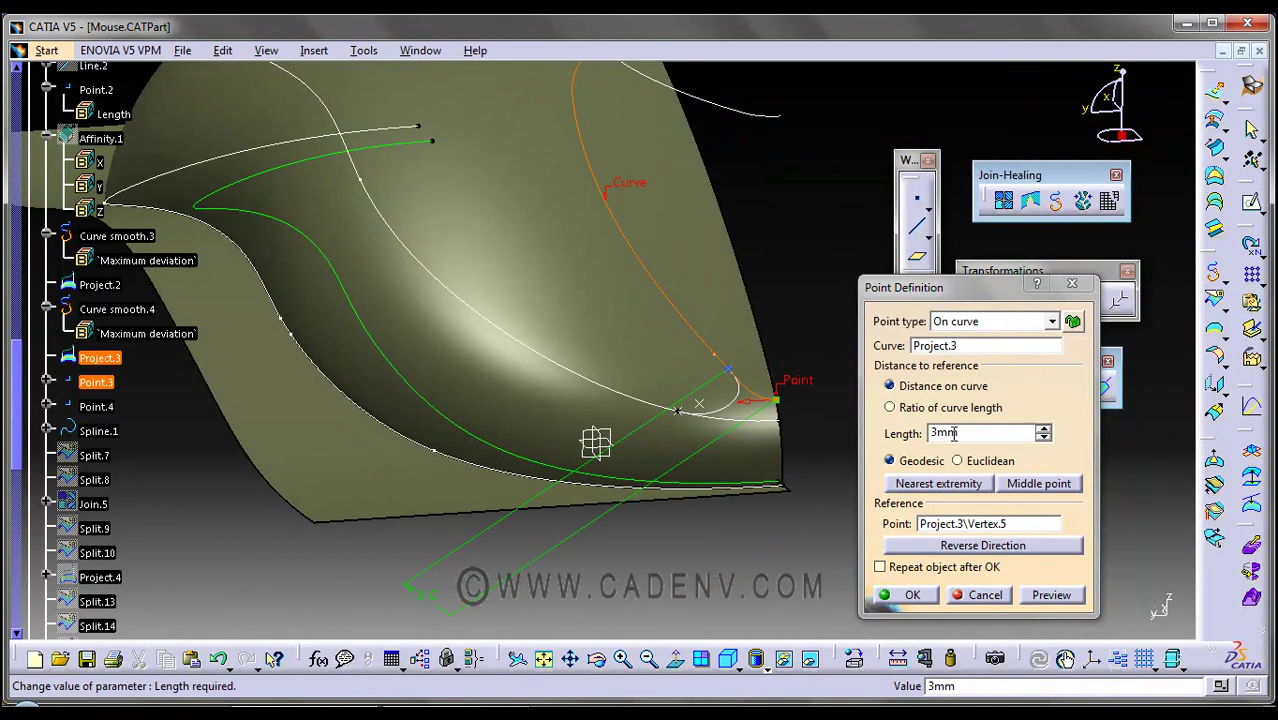
middle_click_drag(750, 385, 738, 350)
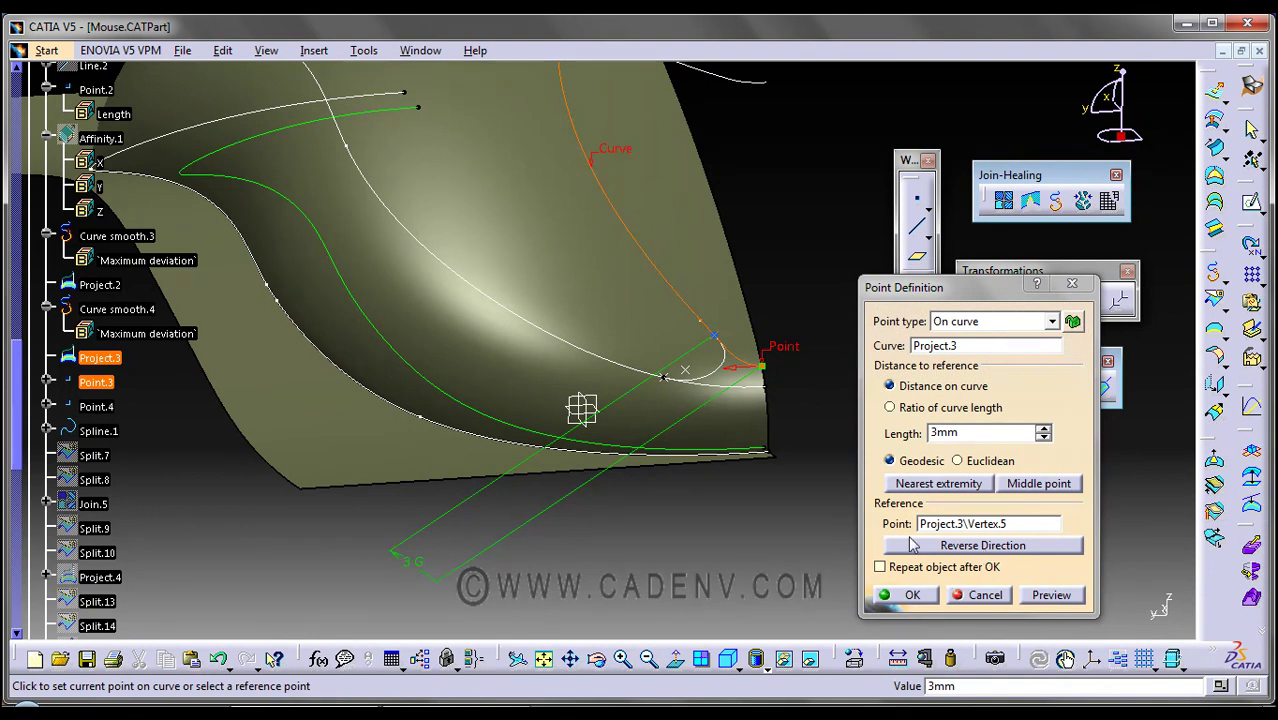
mouse_move(735, 535)
middle_mouse_down()
mouse_move(730, 522)
mouse_move(725, 540)
middle_mouse_up()
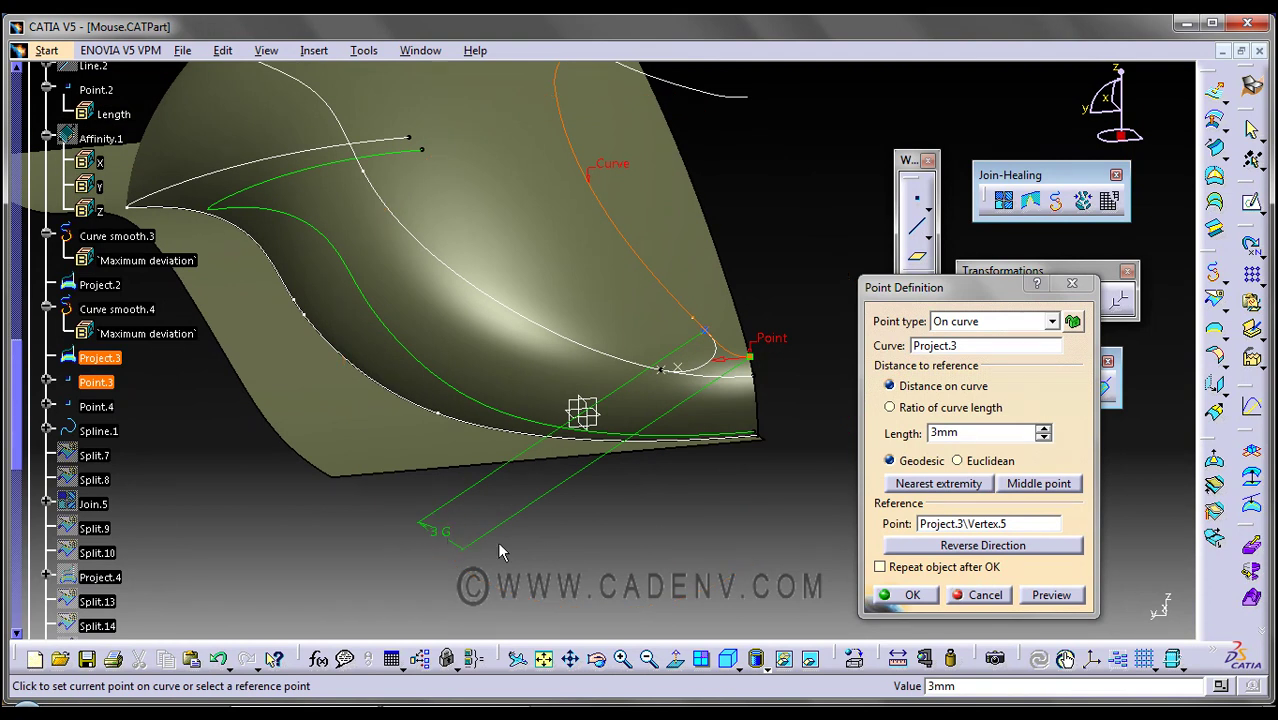
left_click(985, 595)
middle_click_drag(836, 548, 638, 508)
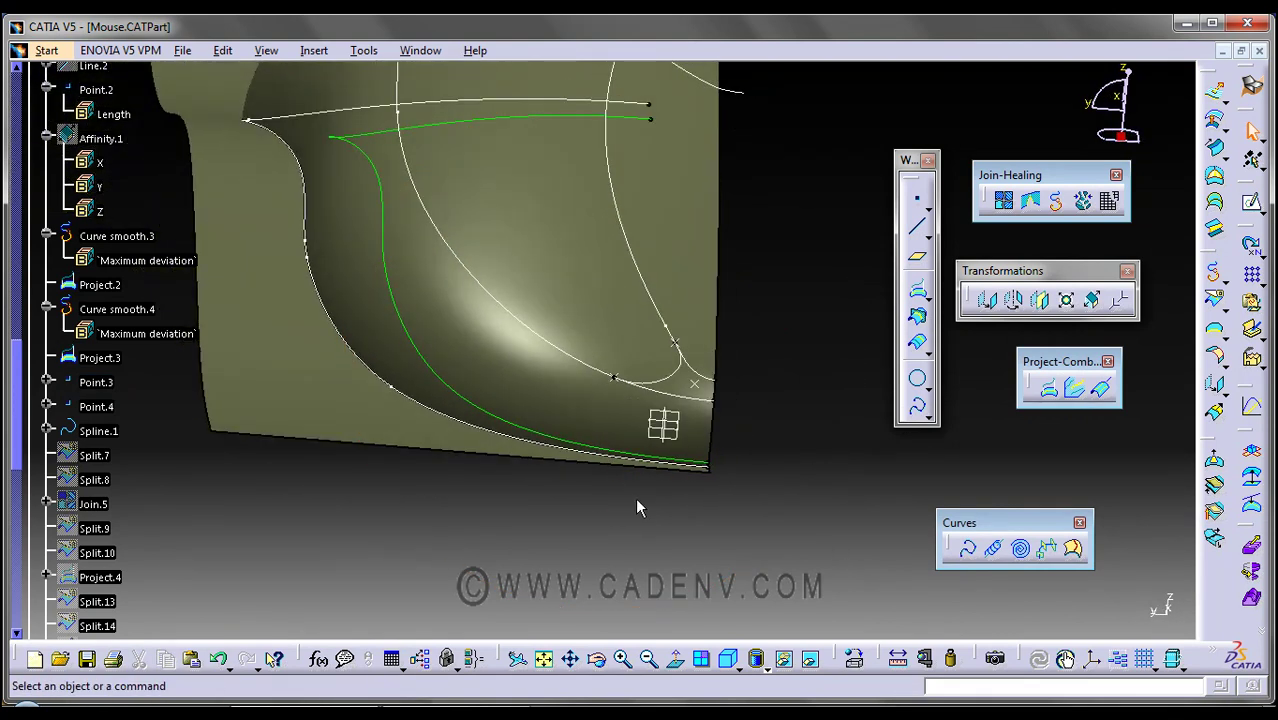
middle_click_drag(727, 531, 686, 449)
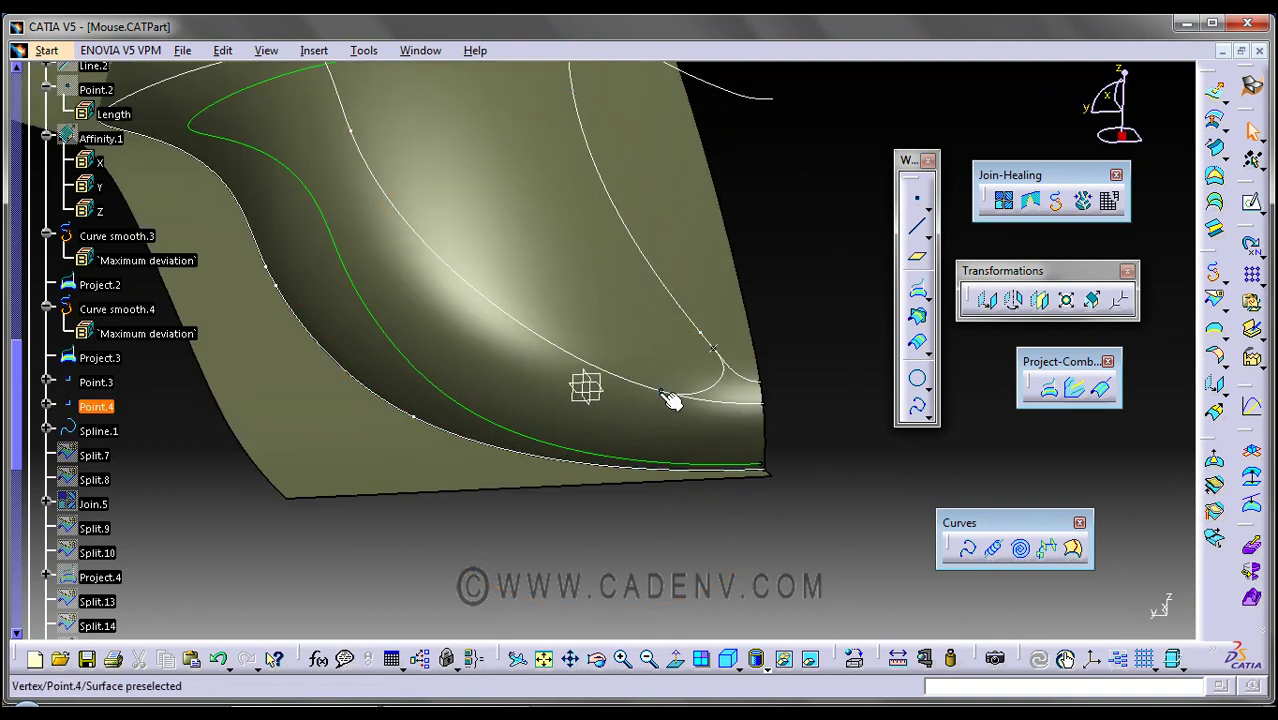
left_click(105, 381)
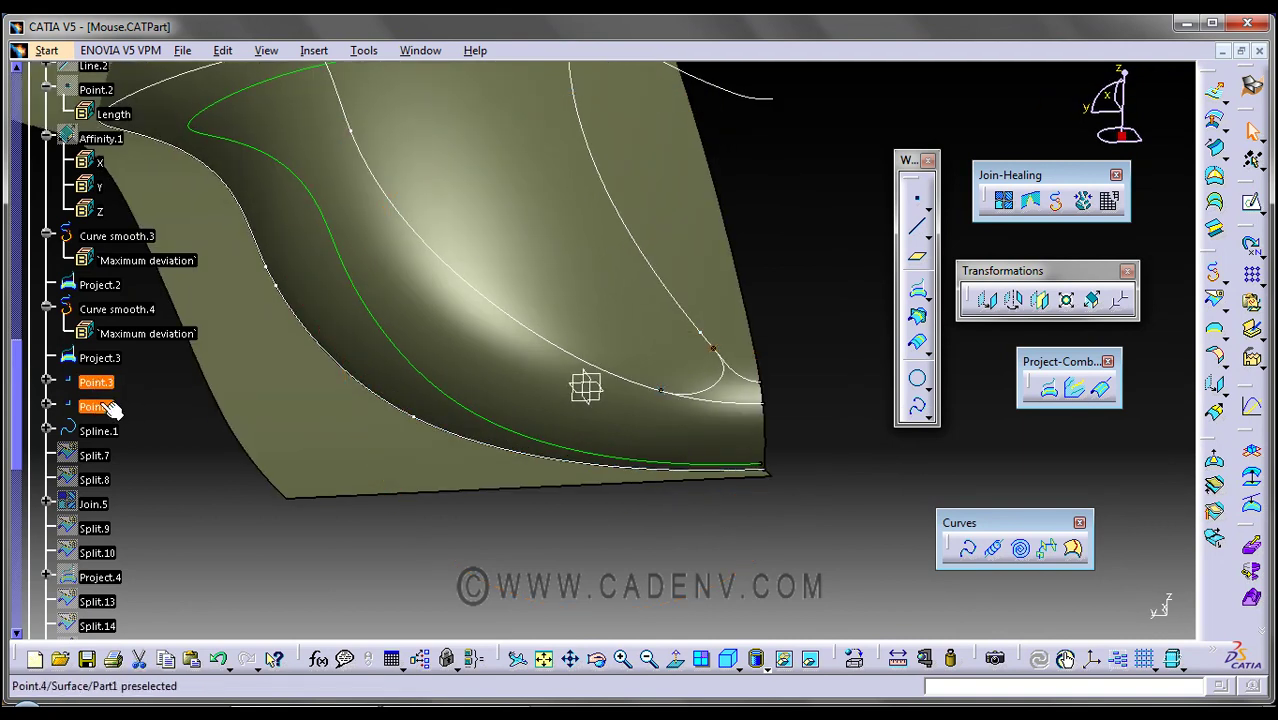
double_click(100, 410)
middle_click_drag(465, 437, 480, 470)
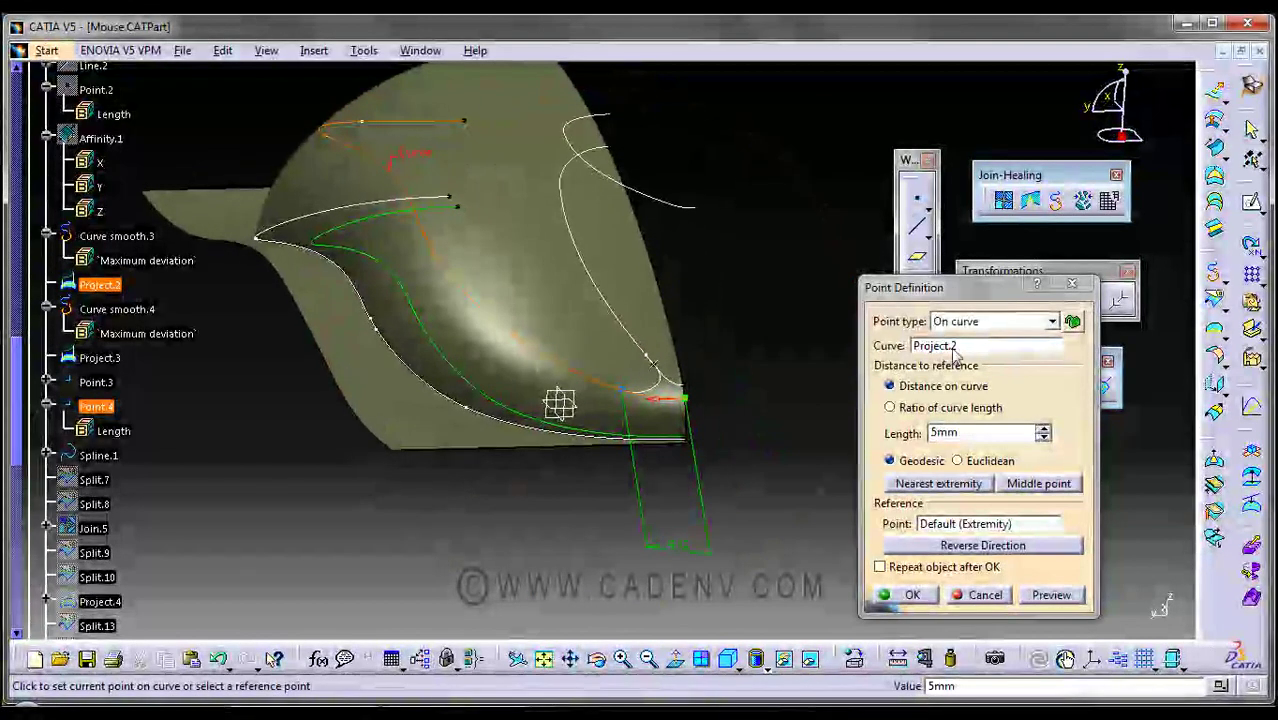
left_click(958, 345)
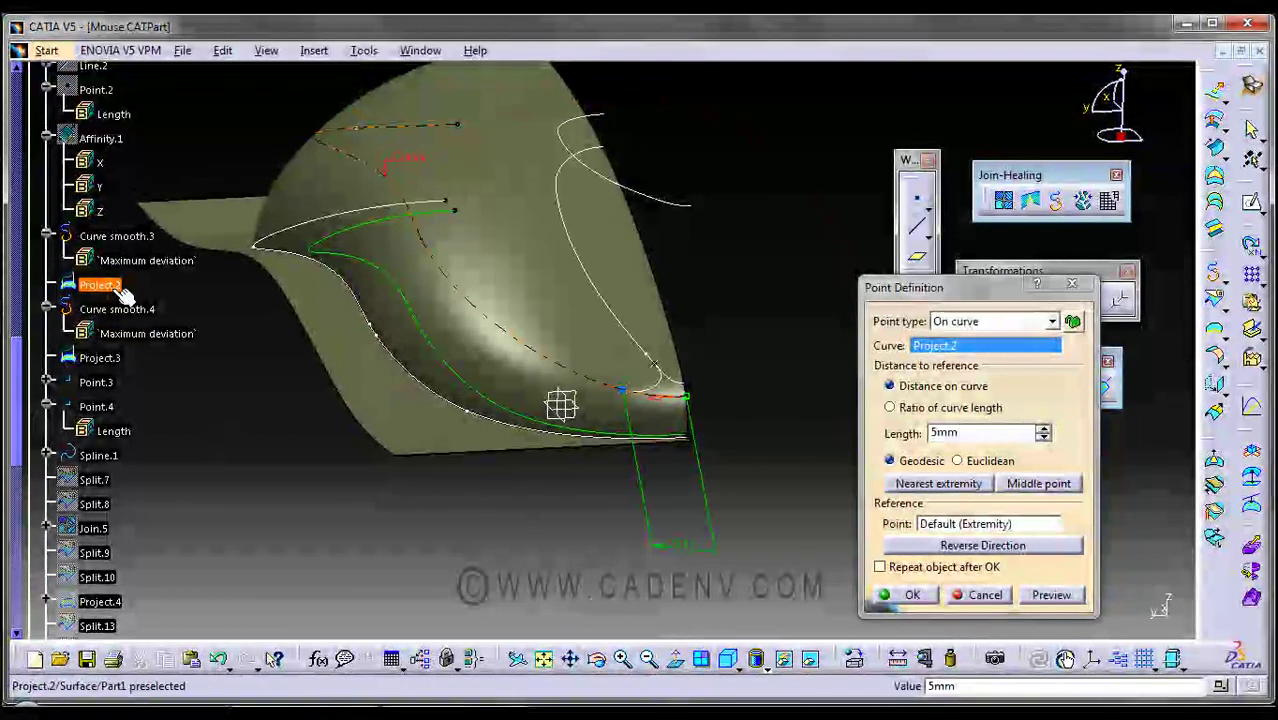
mouse_move(322, 456)
middle_mouse_down()
mouse_move(328, 420)
mouse_move(310, 452)
mouse_move(305, 440)
middle_mouse_up()
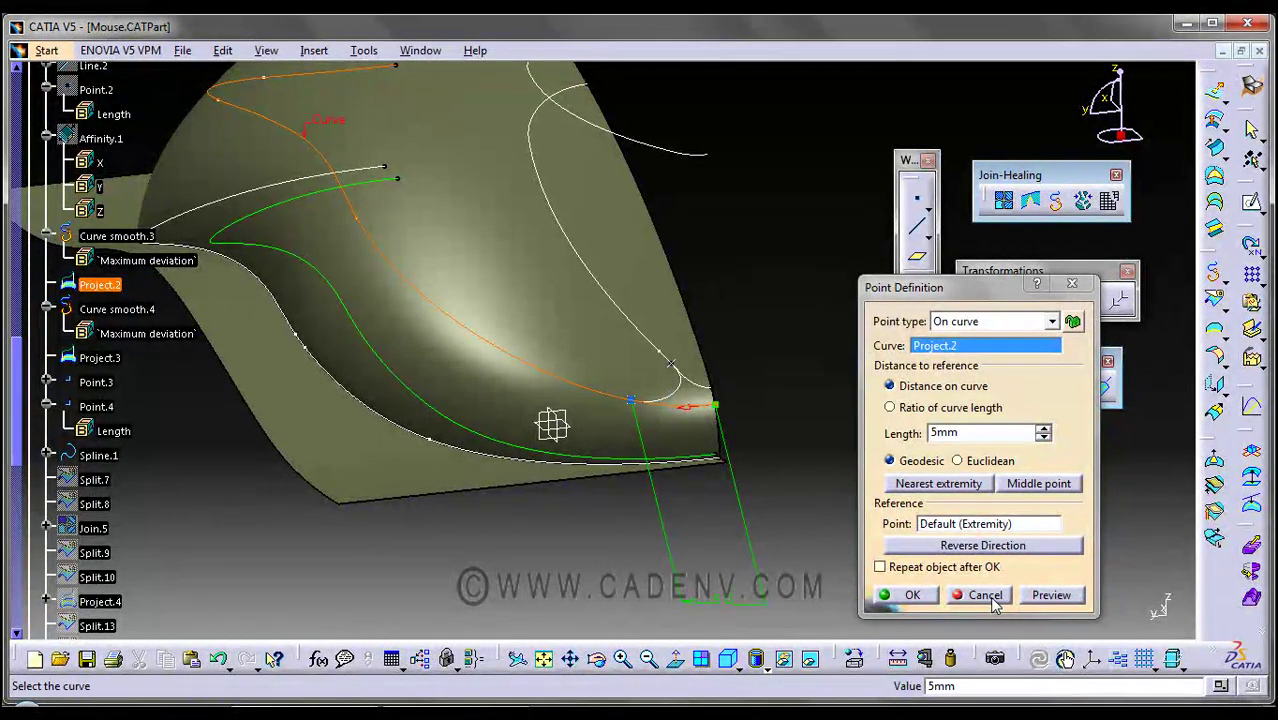
left_click(990, 597)
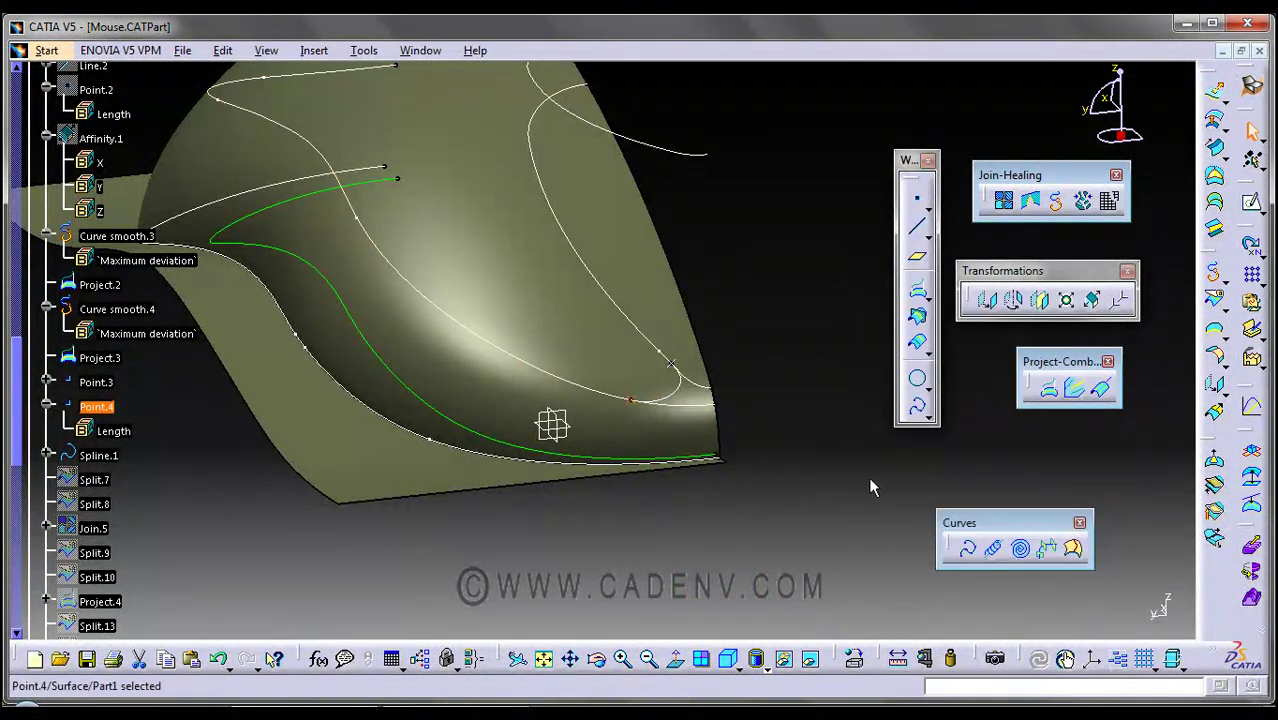
left_click(762, 265)
middle_click_drag(767, 270, 700, 405)
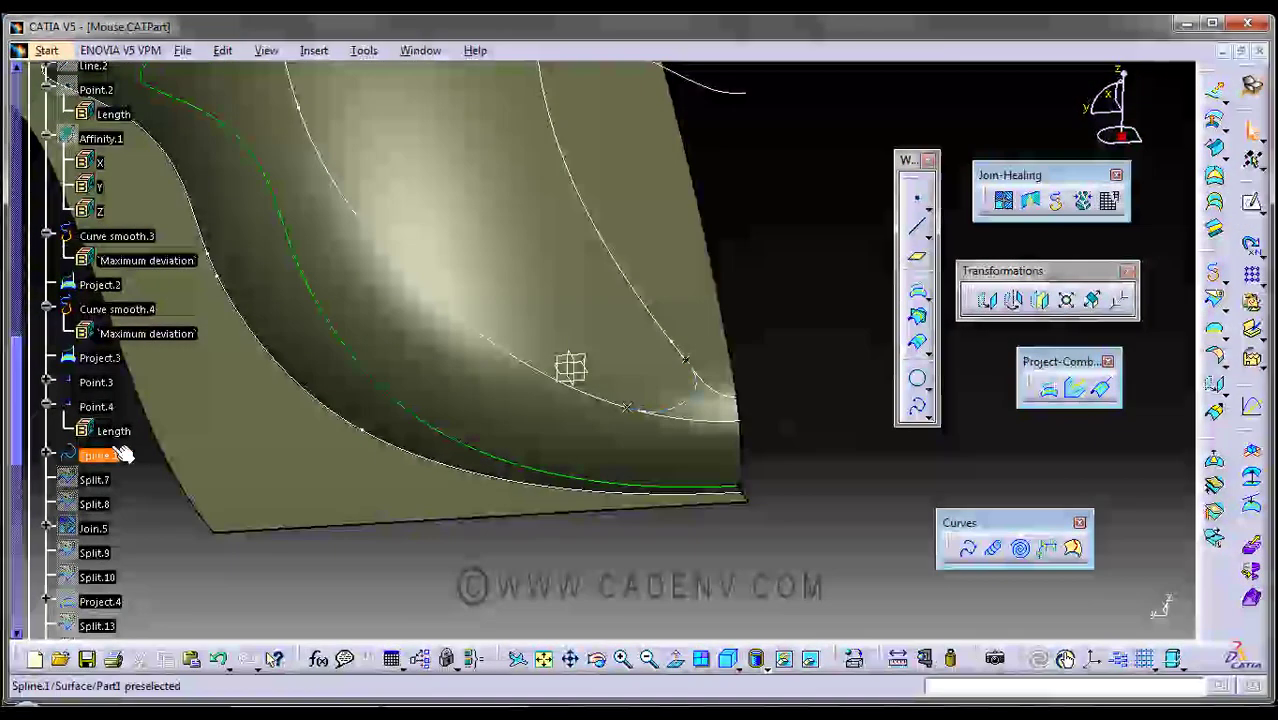